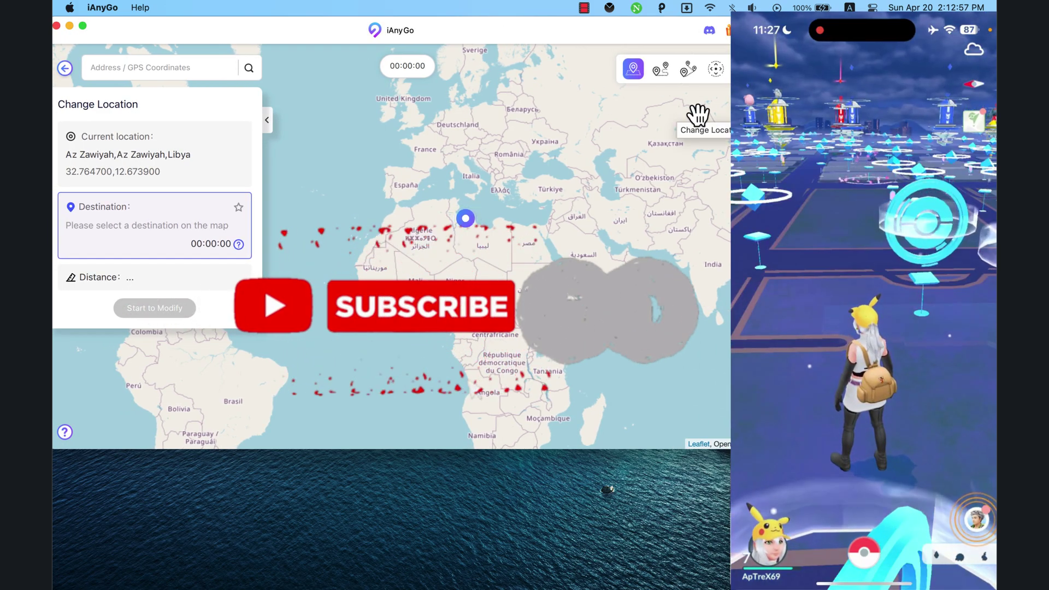
Drop a destination at 56.072035,48.339844 in western Russia and teleport the phone there, hiding today's tips.
{"action": "left_click", "coordinate": [606, 246]}
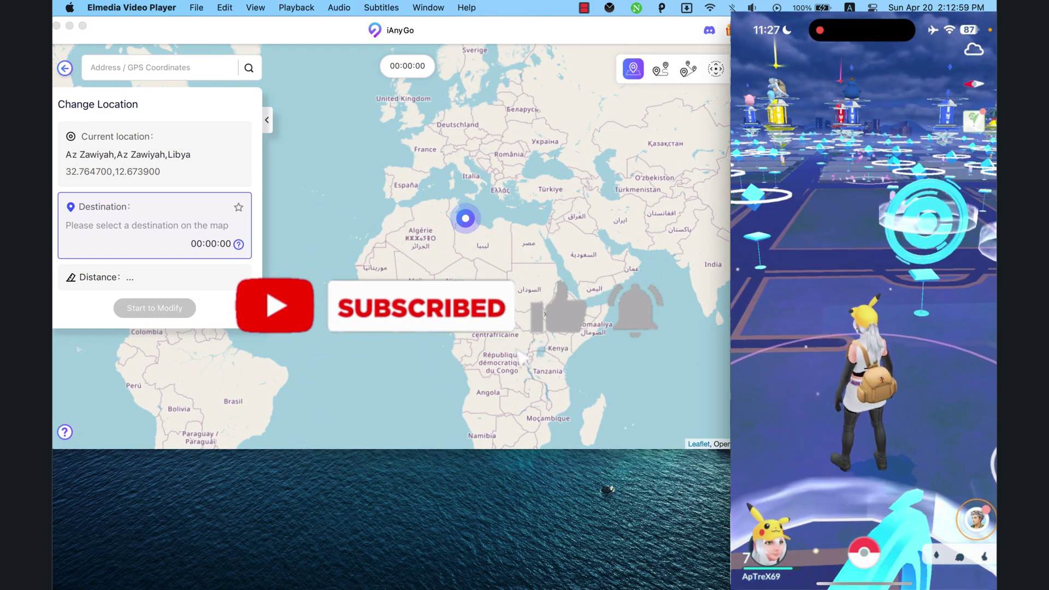
{"action": "left_click", "coordinate": [594, 227]}
{"action": "mouse_move", "coordinate": [593, 227]}
{"action": "left_mouse_down"}
{"action": "mouse_move", "coordinate": [578, 242]}
{"action": "mouse_move", "coordinate": [590, 208]}
{"action": "left_mouse_up"}
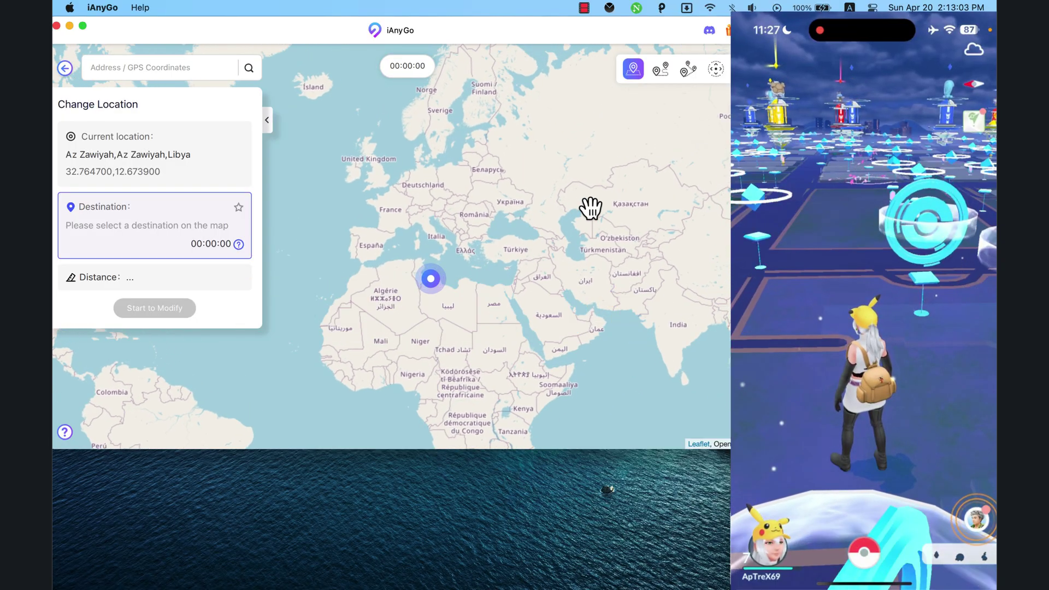
{"action": "left_click", "coordinate": [569, 164]}
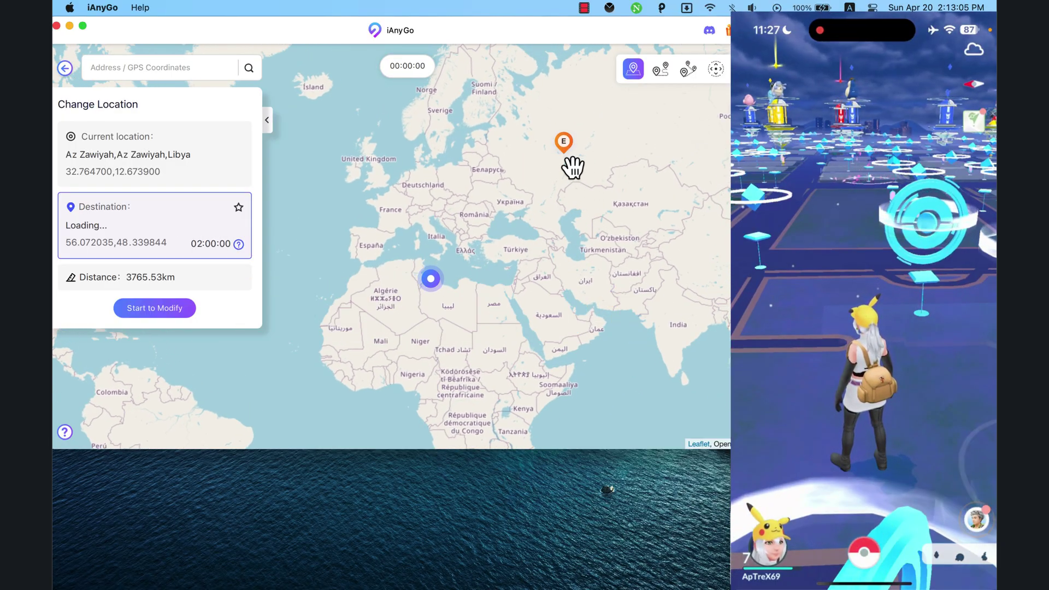
{"action": "left_click", "coordinate": [160, 315]}
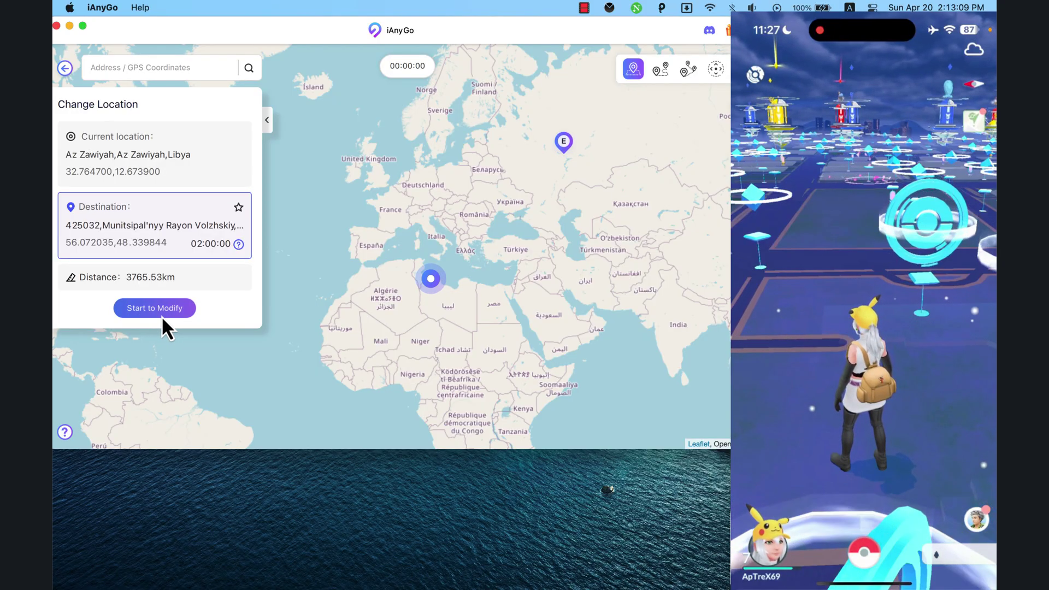
{"action": "left_click", "coordinate": [161, 315]}
{"action": "left_click", "coordinate": [383, 321]}
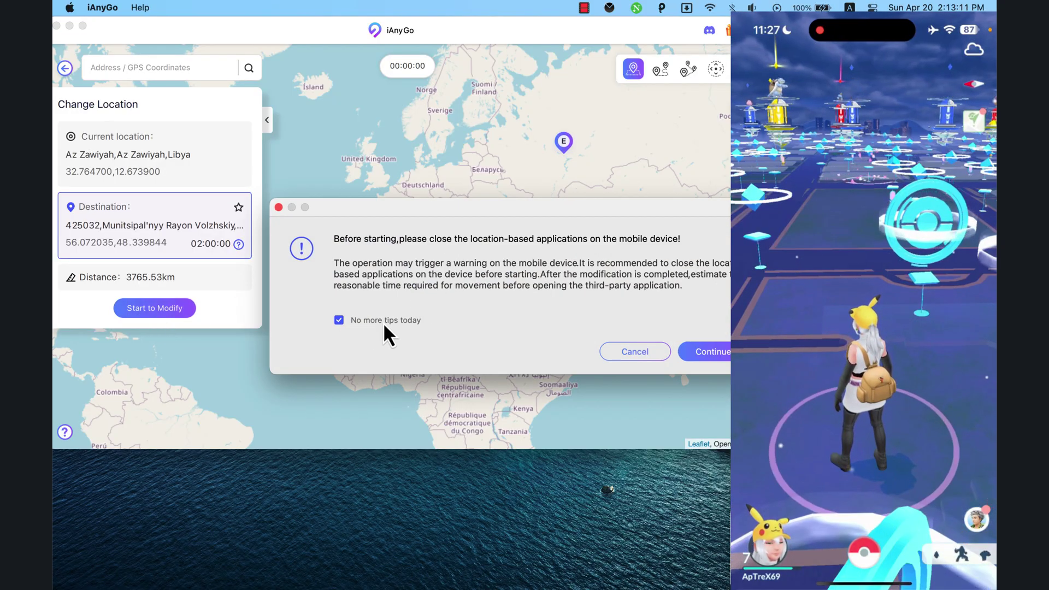
{"action": "left_click", "coordinate": [700, 355]}
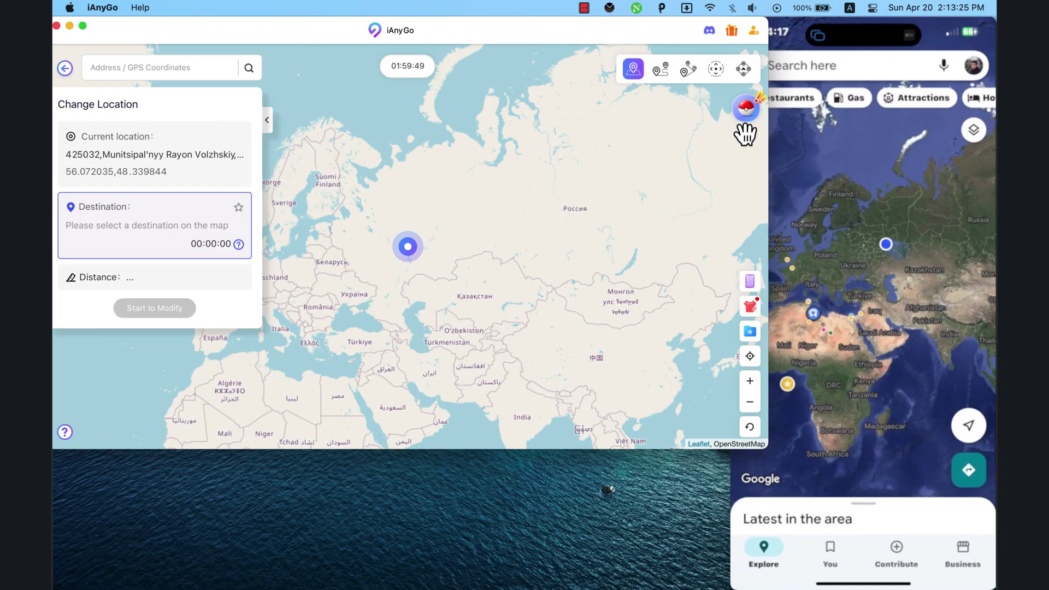
Show the supported game apps row using the Poké Ball button at the map's top right.
{"action": "left_click", "coordinate": [747, 111]}
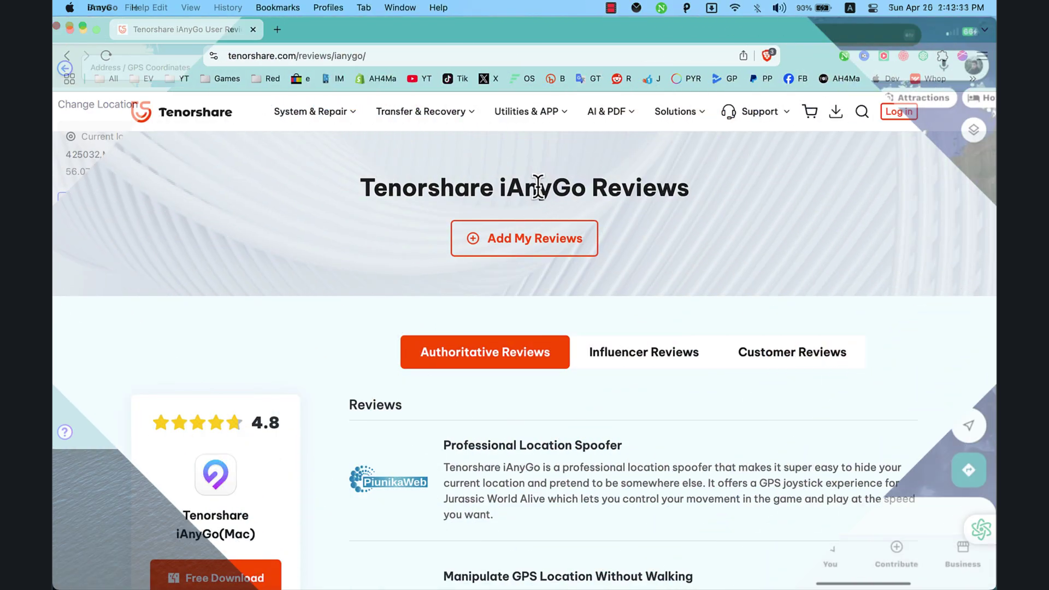
On the iAnyGo reviews page, view the Influencer Reviews tab, then the Customer Reviews list.
{"action": "triple_click", "coordinate": [539, 187]}
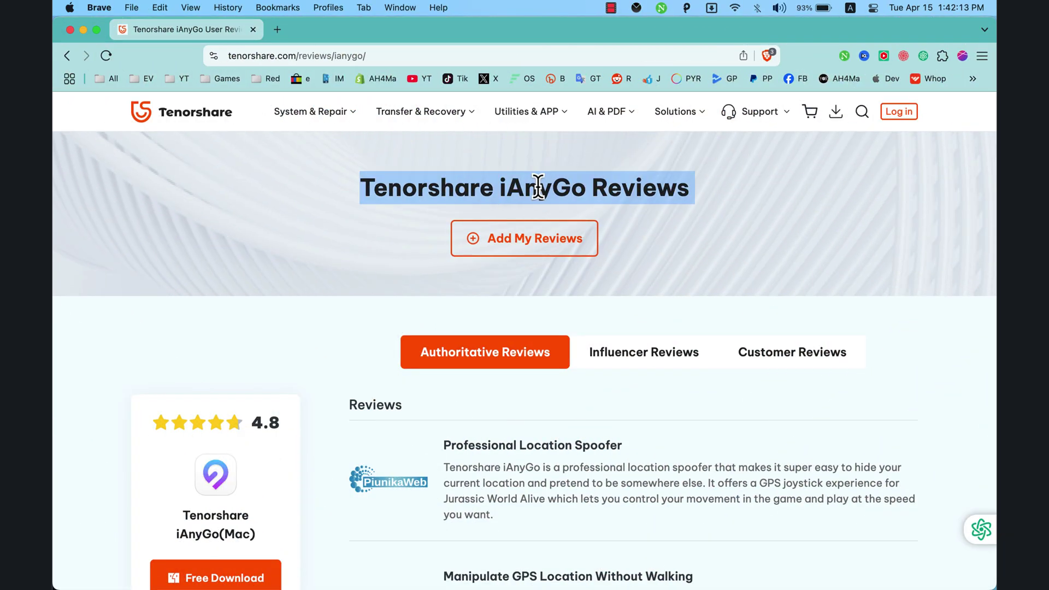
{"action": "left_click", "coordinate": [597, 187]}
{"action": "scroll", "coordinate": [593, 200], "scroll_direction": "down", "scroll_amount": 3}
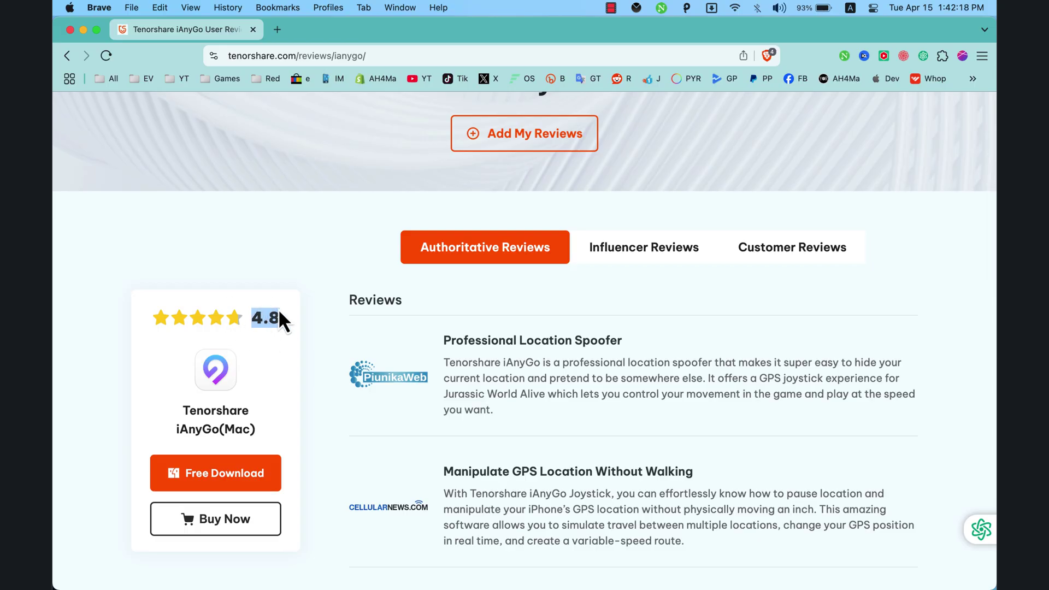
{"action": "scroll", "coordinate": [480, 368], "scroll_direction": "down", "scroll_amount": 3}
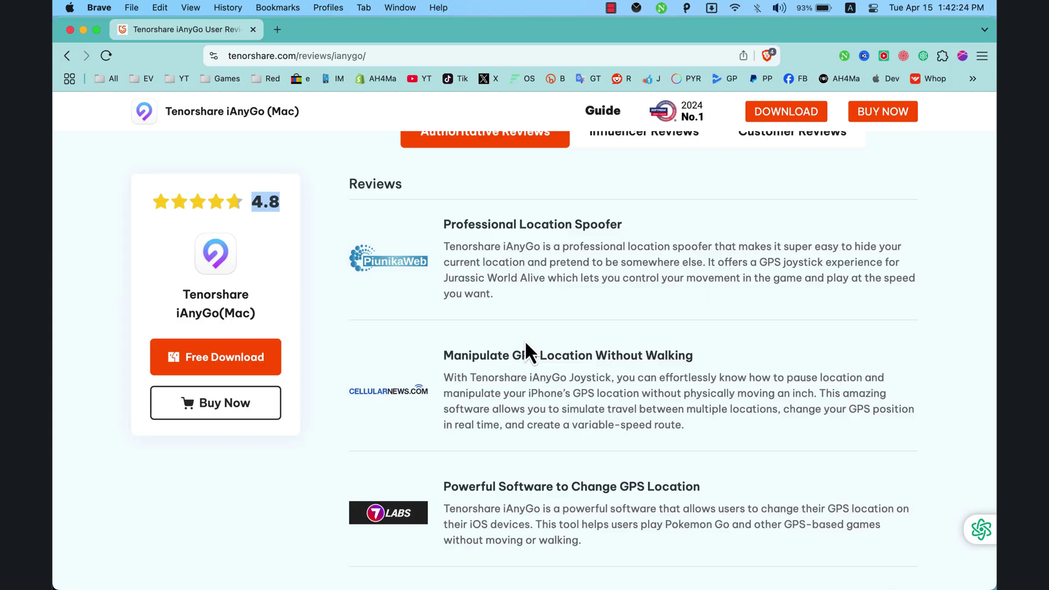
{"action": "scroll", "coordinate": [526, 349], "scroll_direction": "down", "scroll_amount": 1}
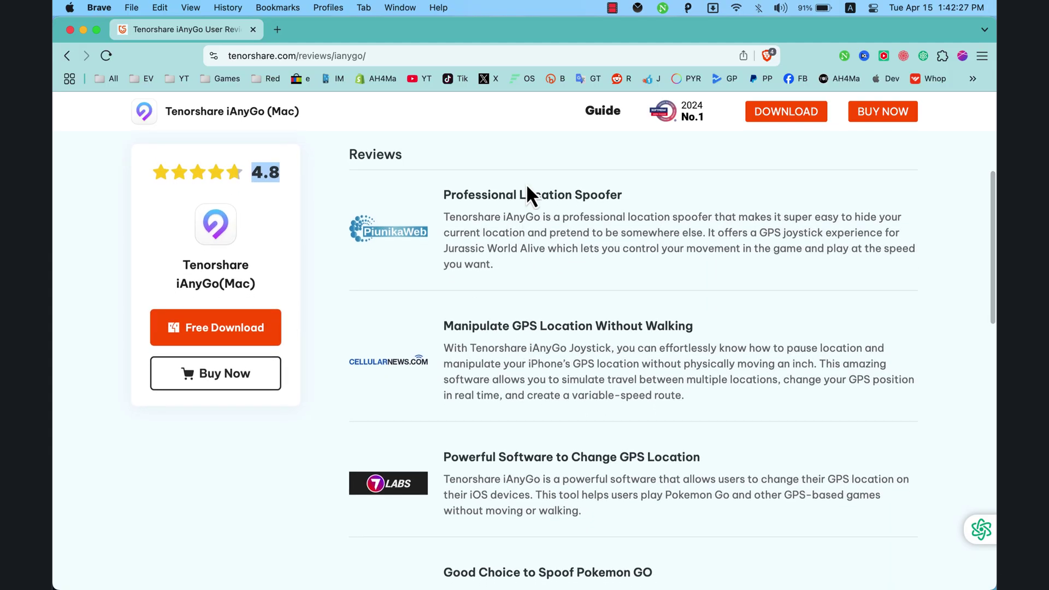
{"action": "scroll", "coordinate": [571, 322], "scroll_direction": "down", "scroll_amount": 2}
{"action": "scroll", "coordinate": [565, 322], "scroll_direction": "up", "scroll_amount": 5}
{"action": "scroll", "coordinate": [546, 316], "scroll_direction": "down", "scroll_amount": 2}
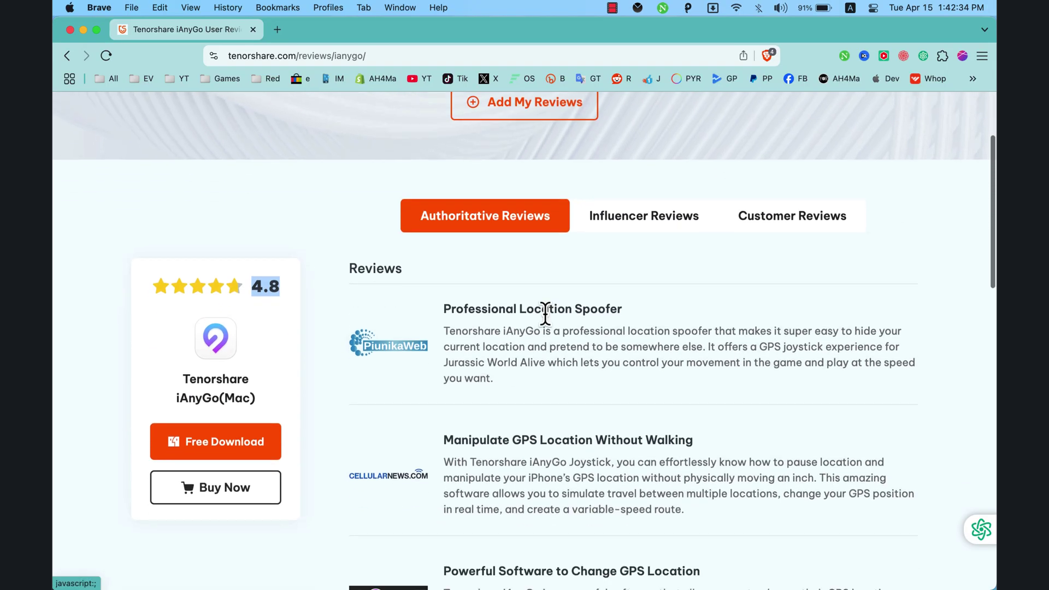
{"action": "left_click", "coordinate": [627, 208]}
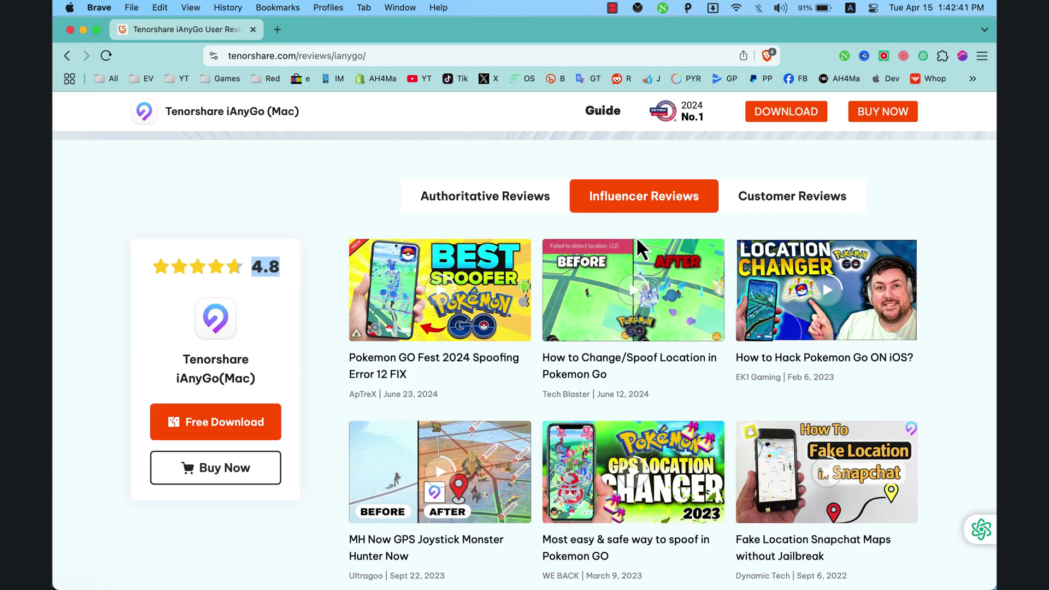
{"action": "scroll", "coordinate": [589, 287], "scroll_direction": "down", "scroll_amount": 1}
{"action": "scroll", "coordinate": [508, 368], "scroll_direction": "down", "scroll_amount": 3}
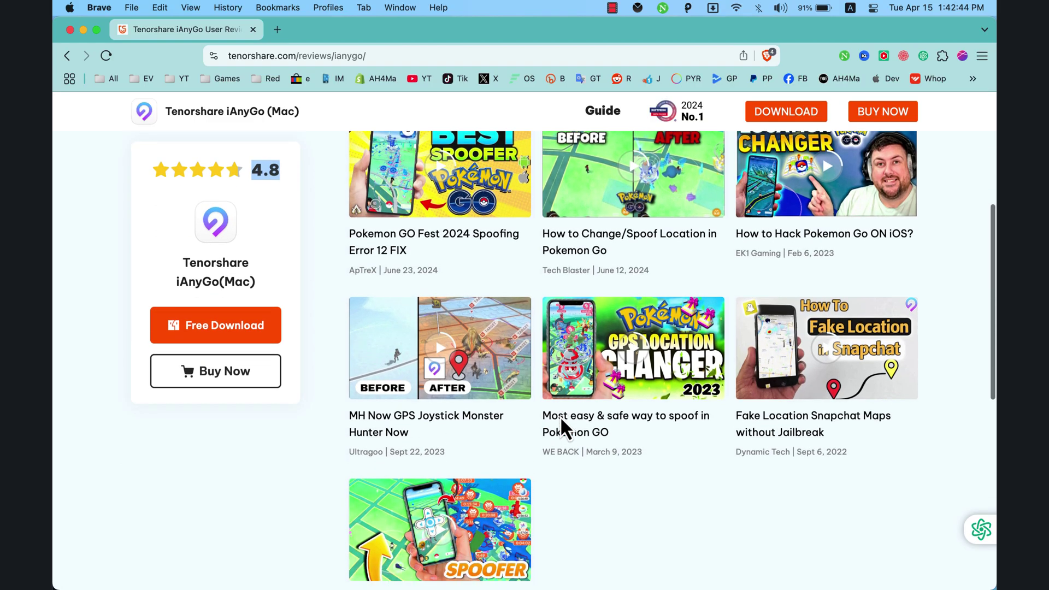
{"action": "scroll", "coordinate": [559, 415], "scroll_direction": "down", "scroll_amount": 2}
{"action": "scroll", "coordinate": [651, 264], "scroll_direction": "up", "scroll_amount": 4}
{"action": "scroll", "coordinate": [663, 245], "scroll_direction": "up", "scroll_amount": 1}
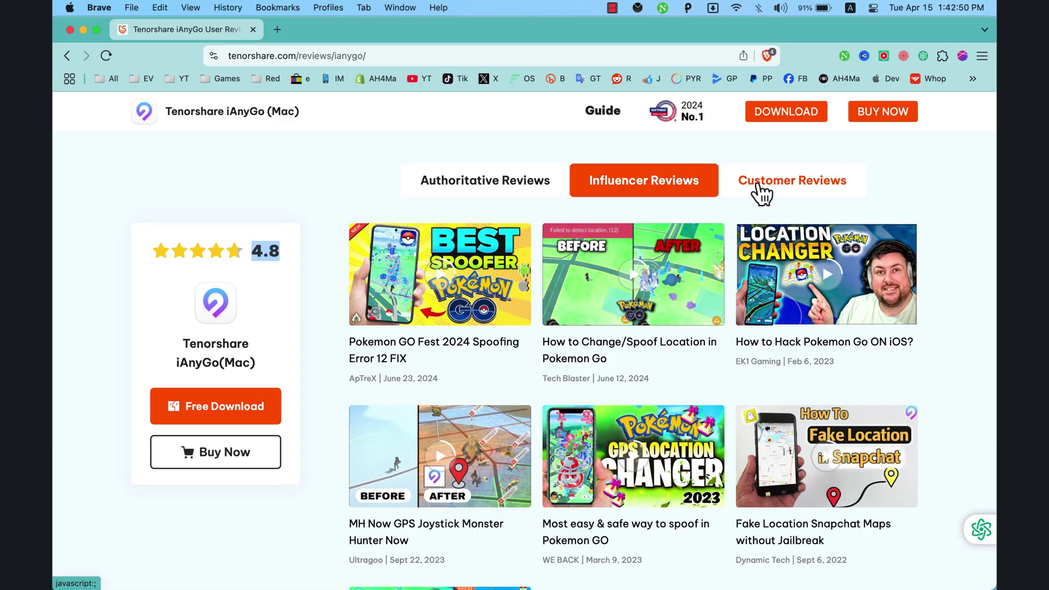
{"action": "left_click", "coordinate": [775, 187]}
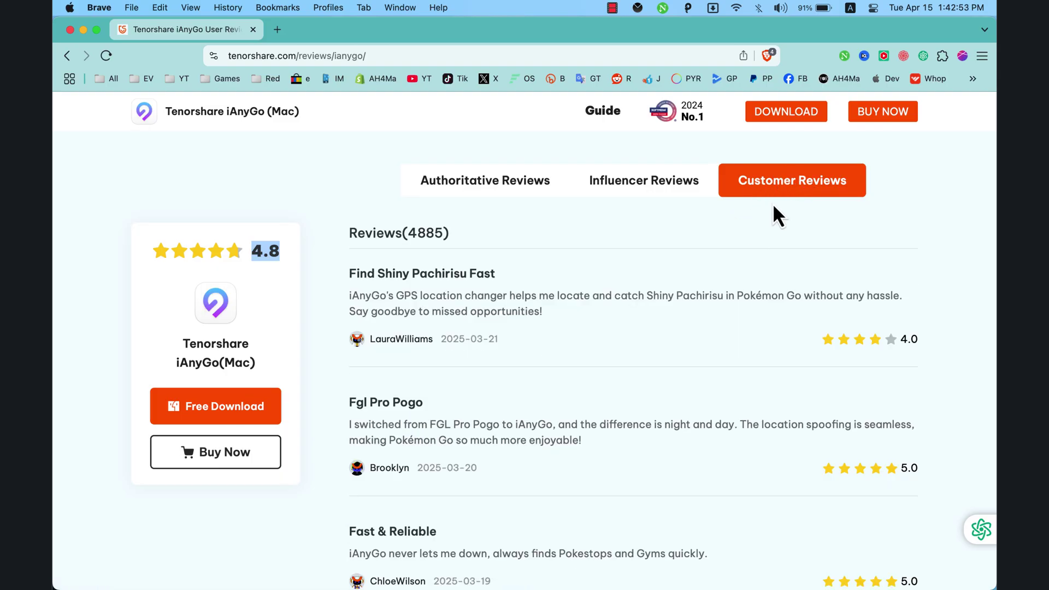
{"action": "scroll", "coordinate": [698, 281], "scroll_direction": "down", "scroll_amount": 2}
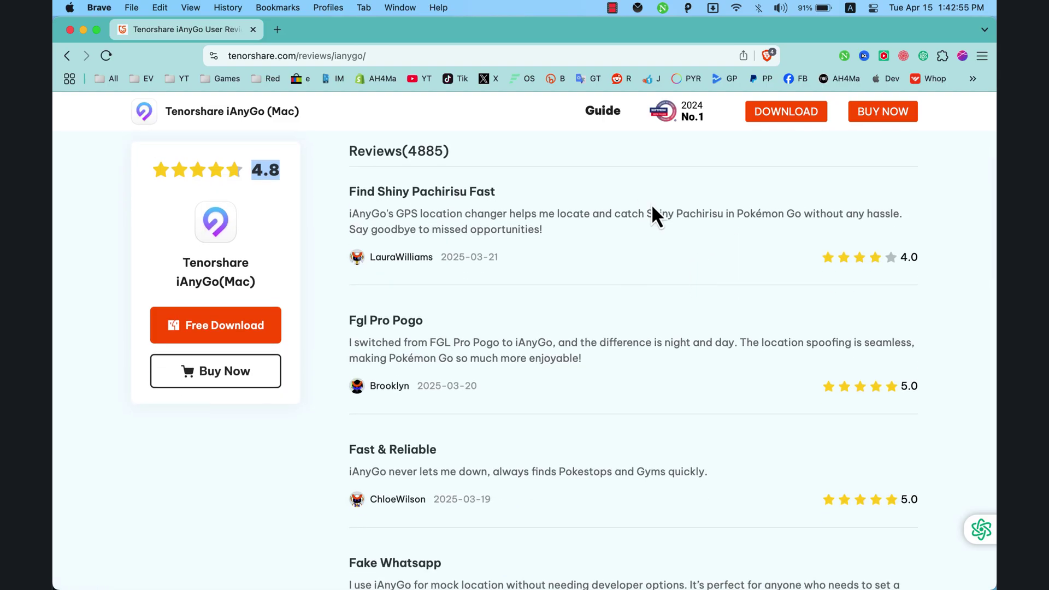
{"action": "scroll", "coordinate": [651, 216], "scroll_direction": "down", "scroll_amount": 2}
{"action": "scroll", "coordinate": [769, 354], "scroll_direction": "down", "scroll_amount": 1}
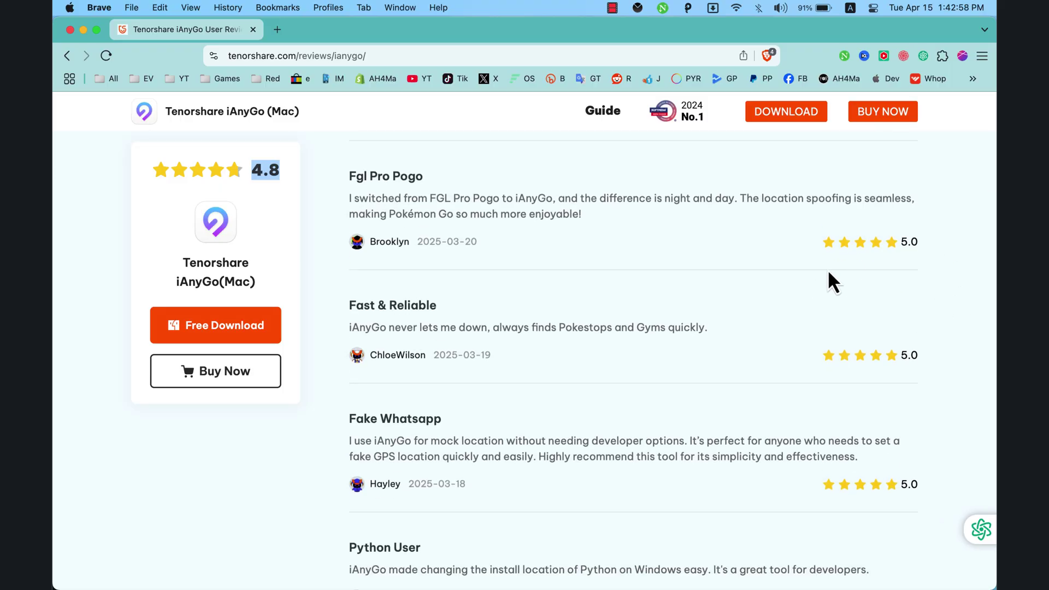
{"action": "scroll", "coordinate": [831, 281], "scroll_direction": "down", "scroll_amount": 2}
{"action": "scroll", "coordinate": [857, 304], "scroll_direction": "down", "scroll_amount": 1}
{"action": "scroll", "coordinate": [853, 305], "scroll_direction": "down", "scroll_amount": 1}
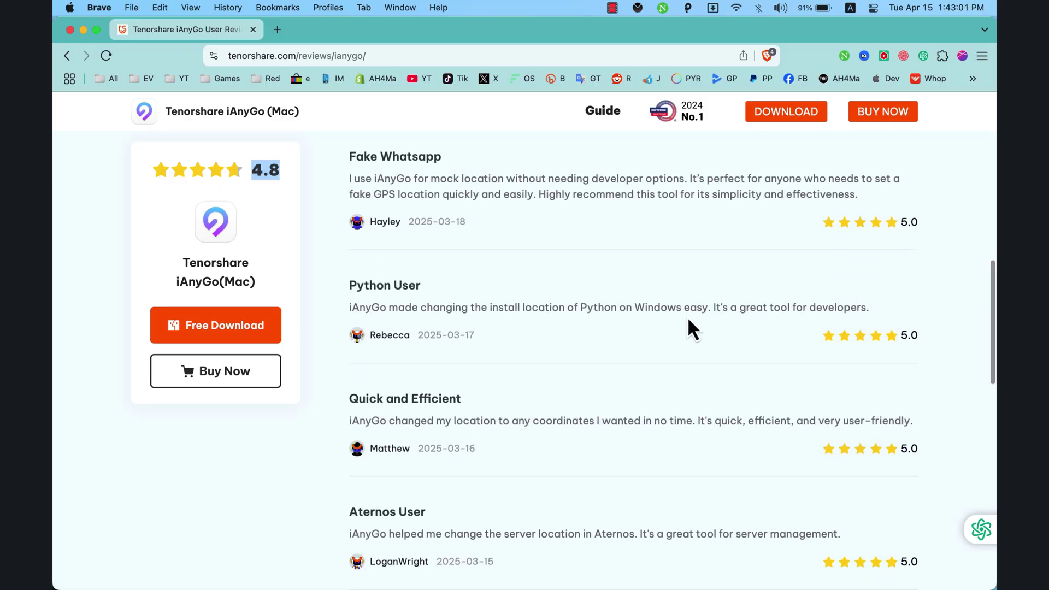
{"action": "scroll", "coordinate": [608, 286], "scroll_direction": "down", "scroll_amount": 2}
{"action": "scroll", "coordinate": [609, 286], "scroll_direction": "down", "scroll_amount": 1}
{"action": "scroll", "coordinate": [608, 286], "scroll_direction": "down", "scroll_amount": 2}
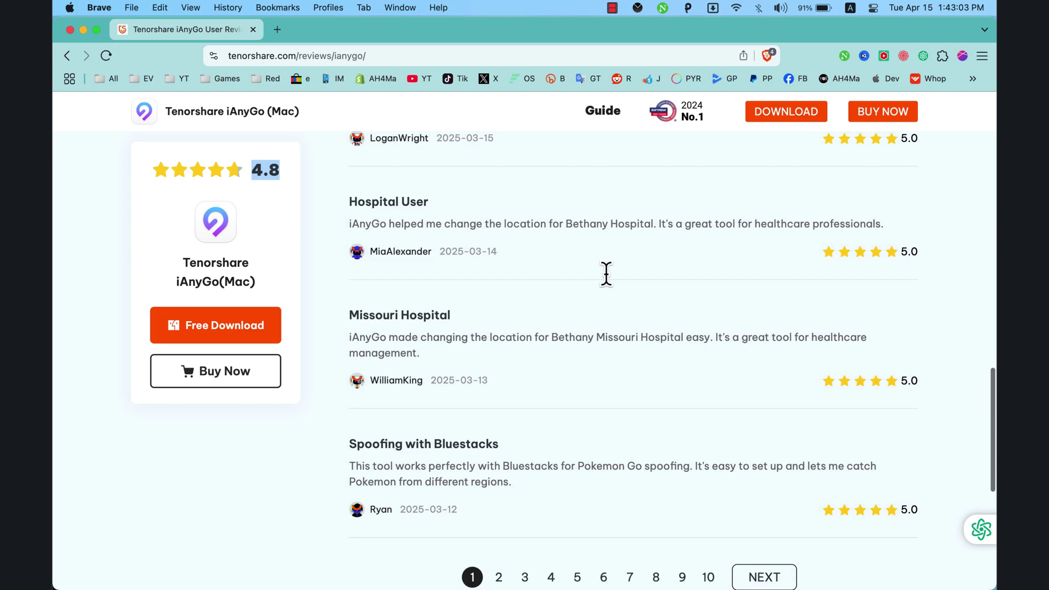
{"action": "scroll", "coordinate": [609, 286], "scroll_direction": "down", "scroll_amount": 1}
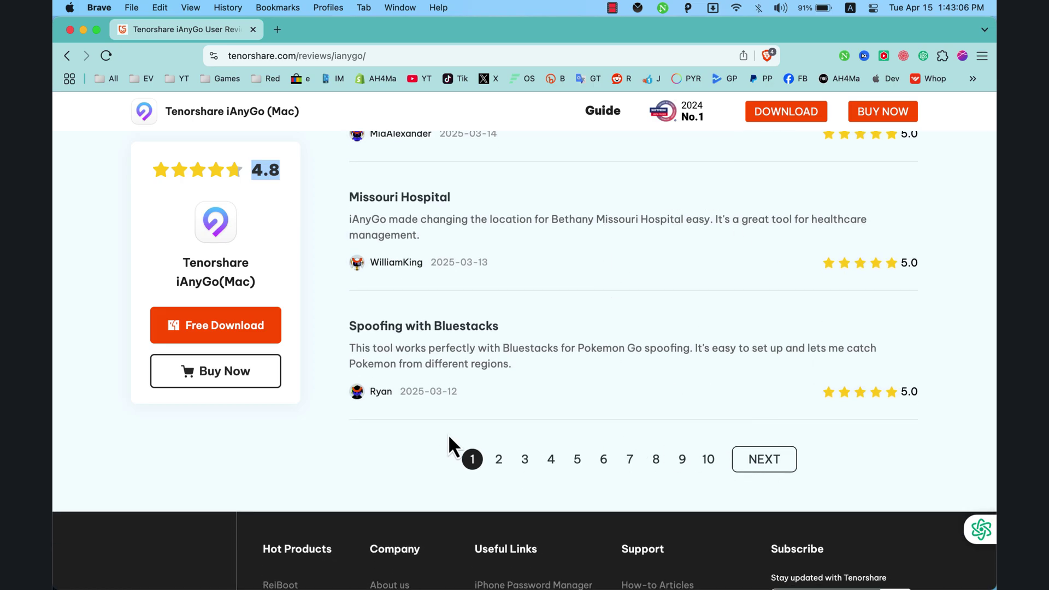
Go to page 2 of customer reviews, then select the first Trustpilot reviewer's comment.
{"action": "left_click", "coordinate": [496, 459]}
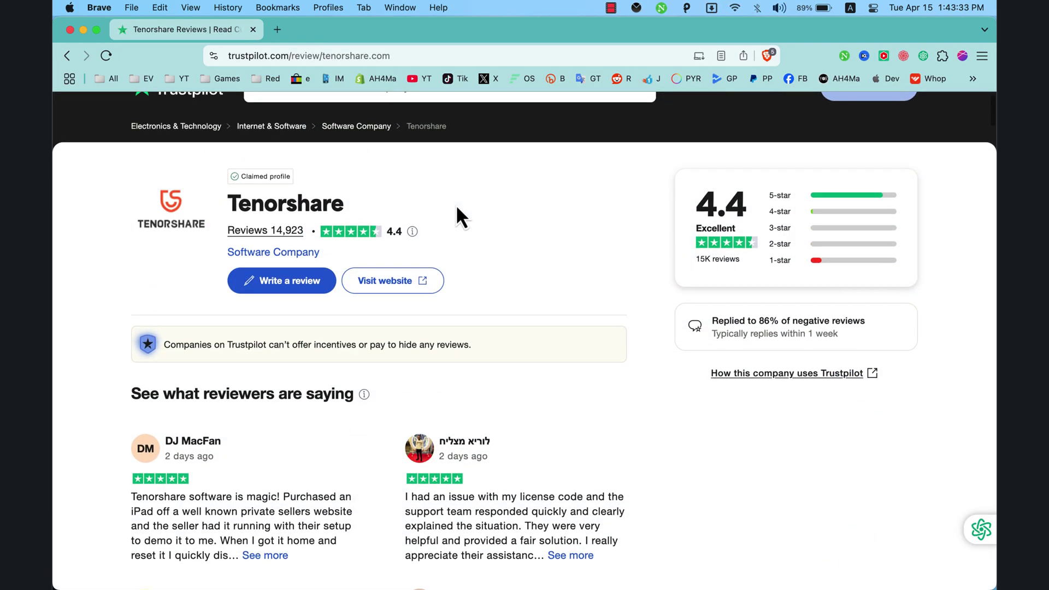
{"action": "scroll", "coordinate": [456, 215], "scroll_direction": "down", "scroll_amount": 1}
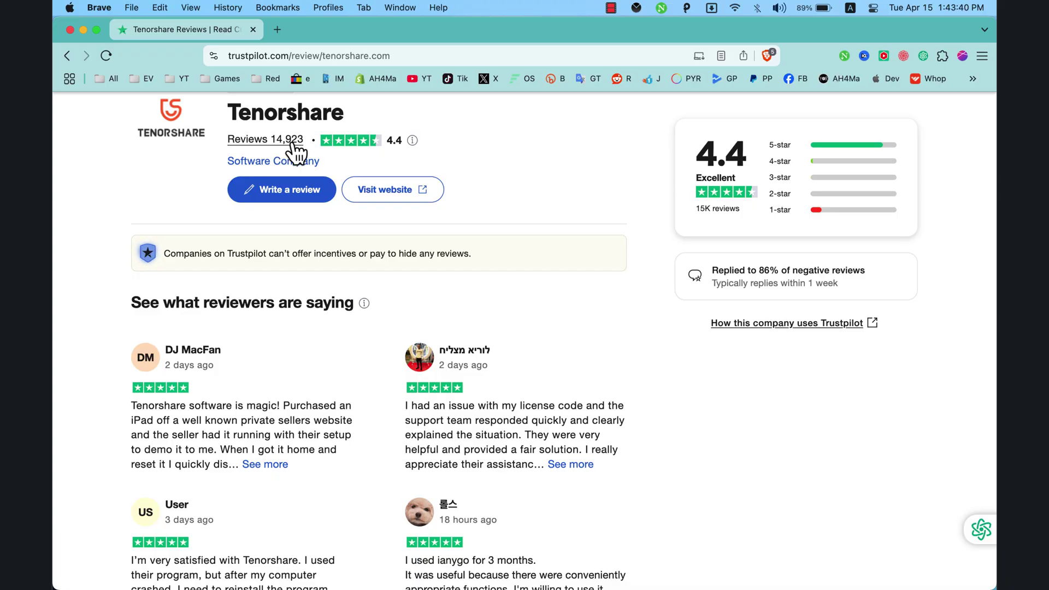
{"action": "scroll", "coordinate": [327, 223], "scroll_direction": "down", "scroll_amount": 4}
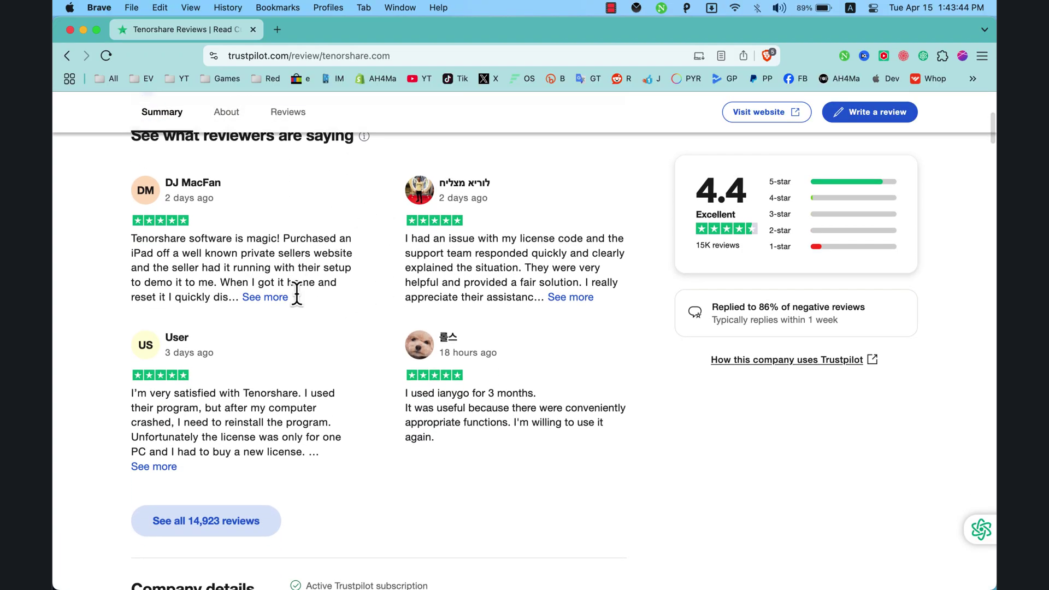
{"action": "triple_click", "coordinate": [320, 262]}
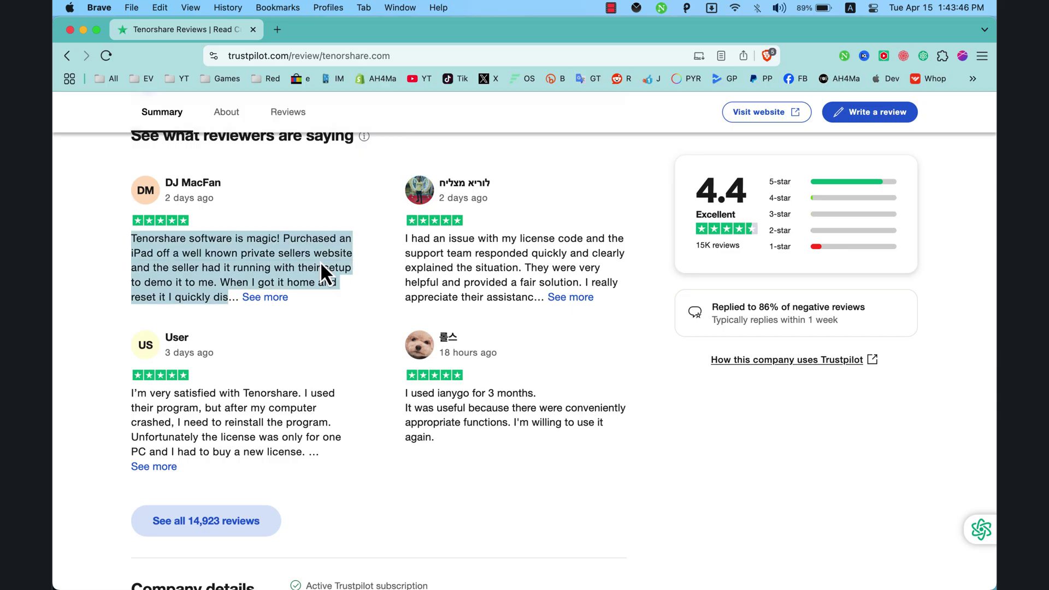
{"action": "left_click", "coordinate": [371, 326]}
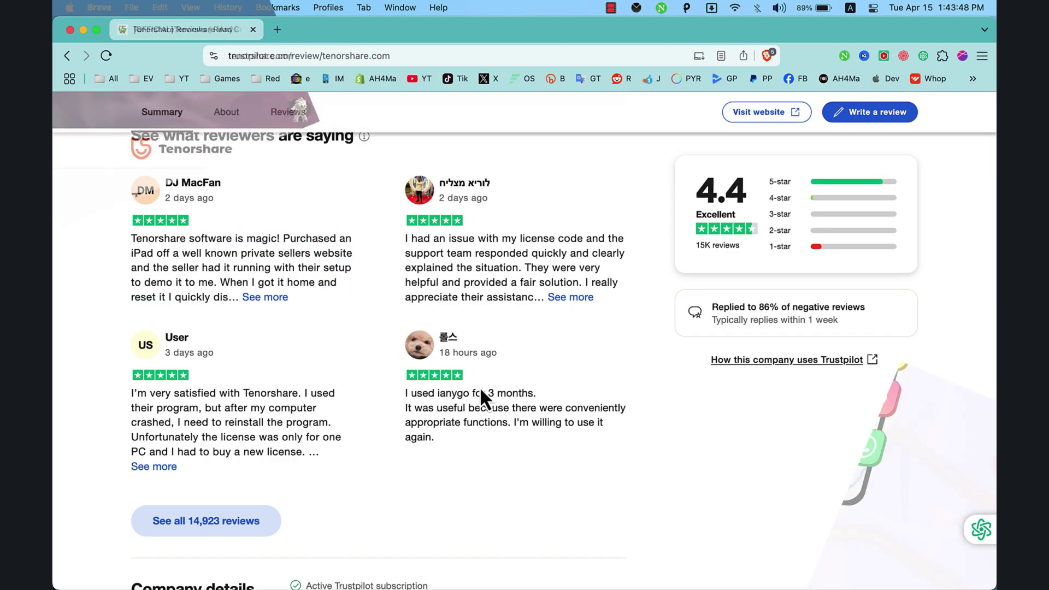
Highlight the Tenorshare iAnyGo product name and the No.1 Location Changer heading.
{"action": "double_click", "coordinate": [221, 194]}
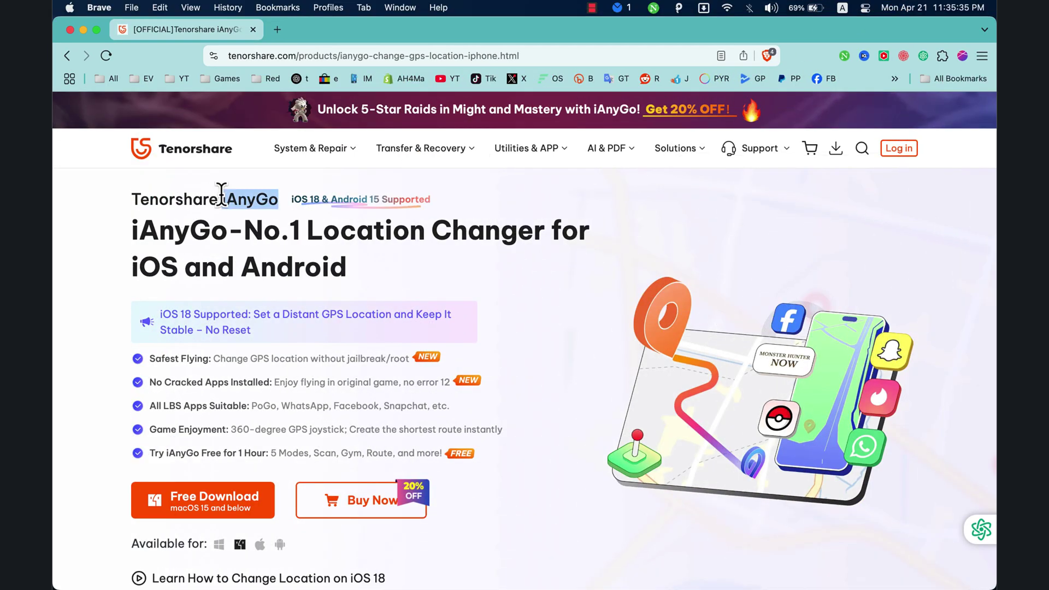
{"action": "left_click", "coordinate": [221, 194]}
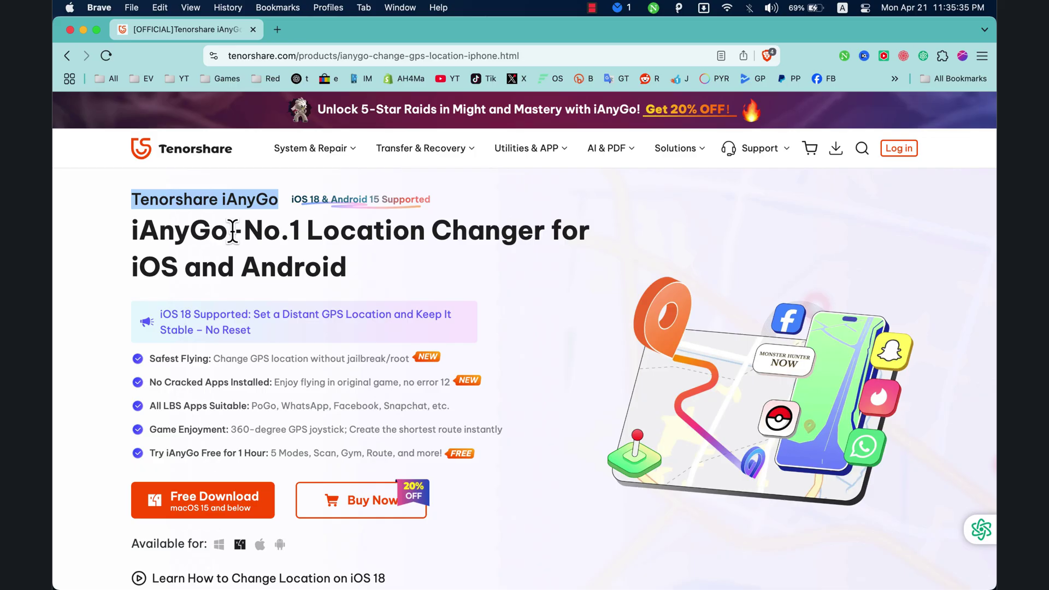
{"action": "double_click", "coordinate": [226, 231]}
{"action": "left_click", "coordinate": [226, 231]}
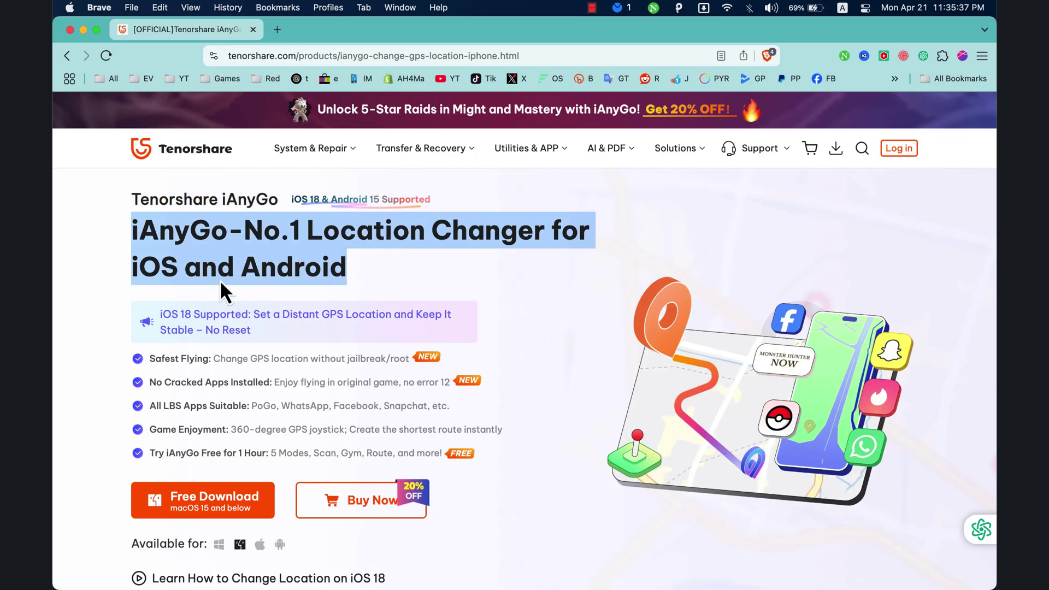
{"action": "left_click", "coordinate": [207, 264]}
{"action": "scroll", "coordinate": [206, 270], "scroll_direction": "down", "scroll_amount": 1}
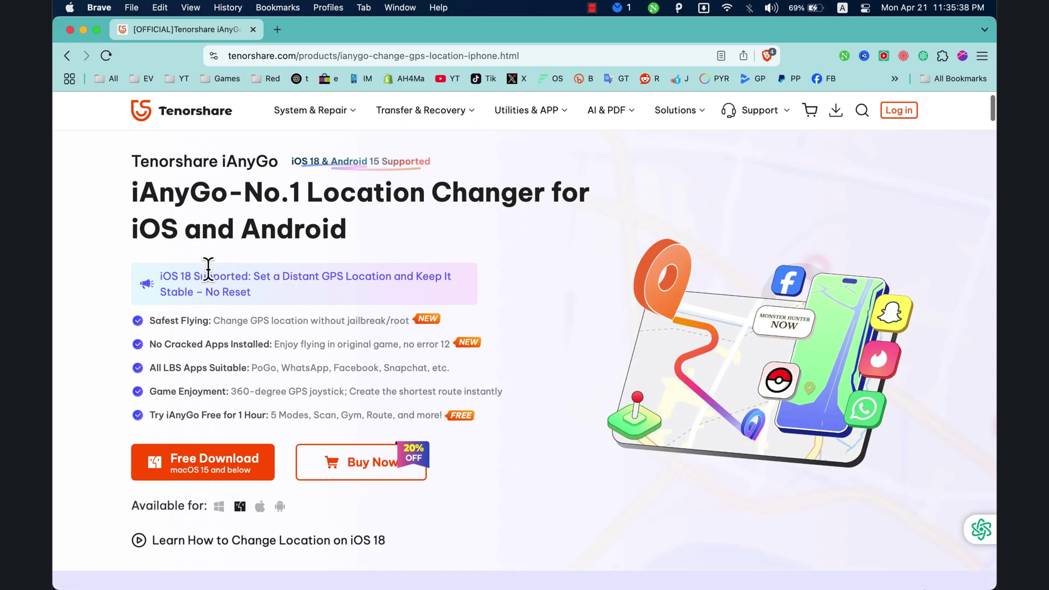
Highlight the feature lines: Safest Flying, No Cracked Apps, All LBS Apps, Game Enjoyment, free 1-hour trial.
{"action": "triple_click", "coordinate": [220, 318]}
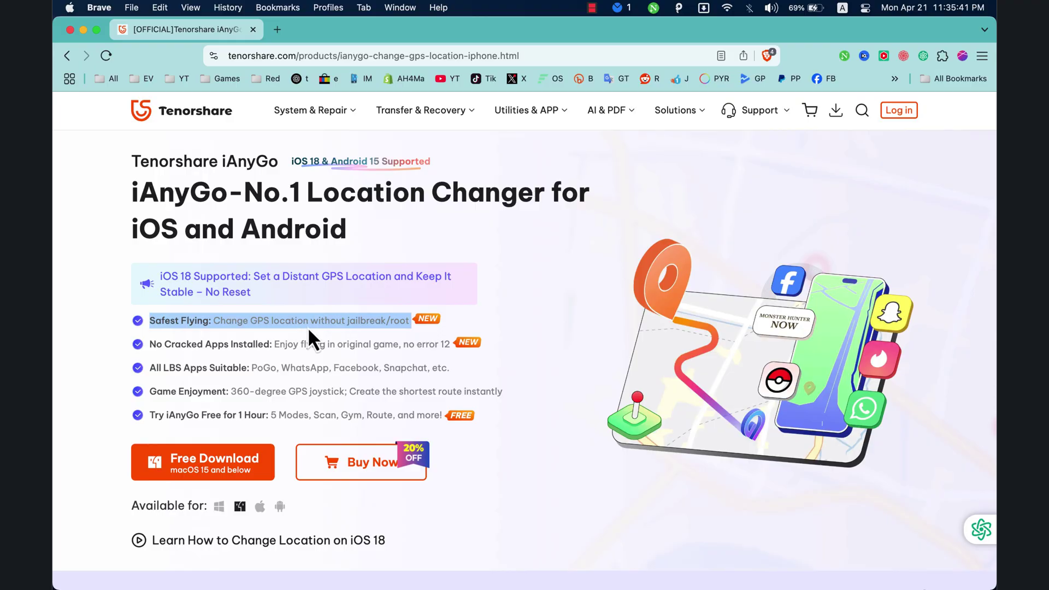
{"action": "triple_click", "coordinate": [285, 344]}
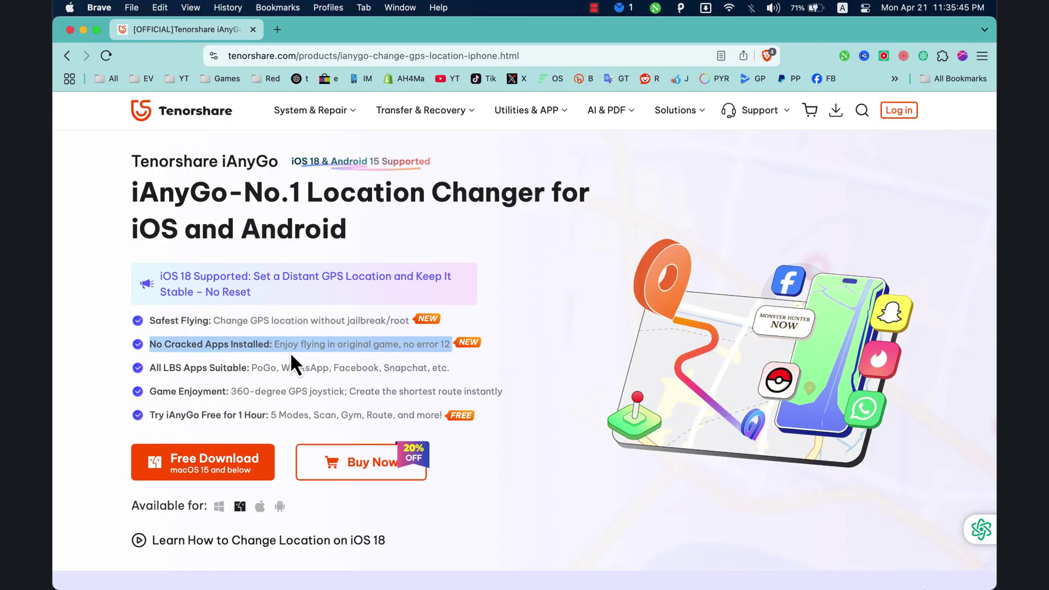
{"action": "left_click", "coordinate": [290, 345]}
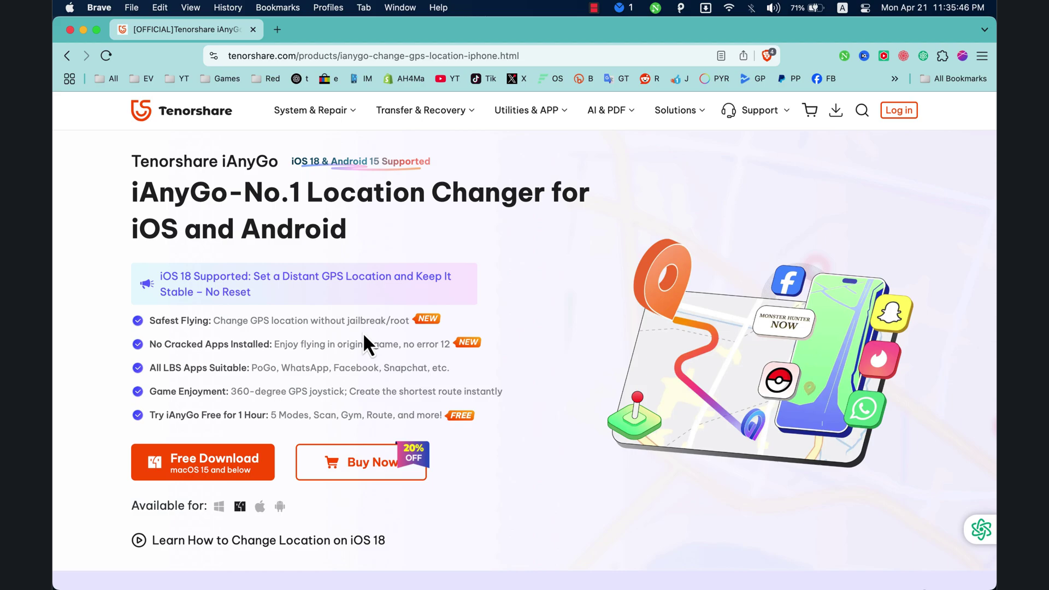
{"action": "triple_click", "coordinate": [259, 368]}
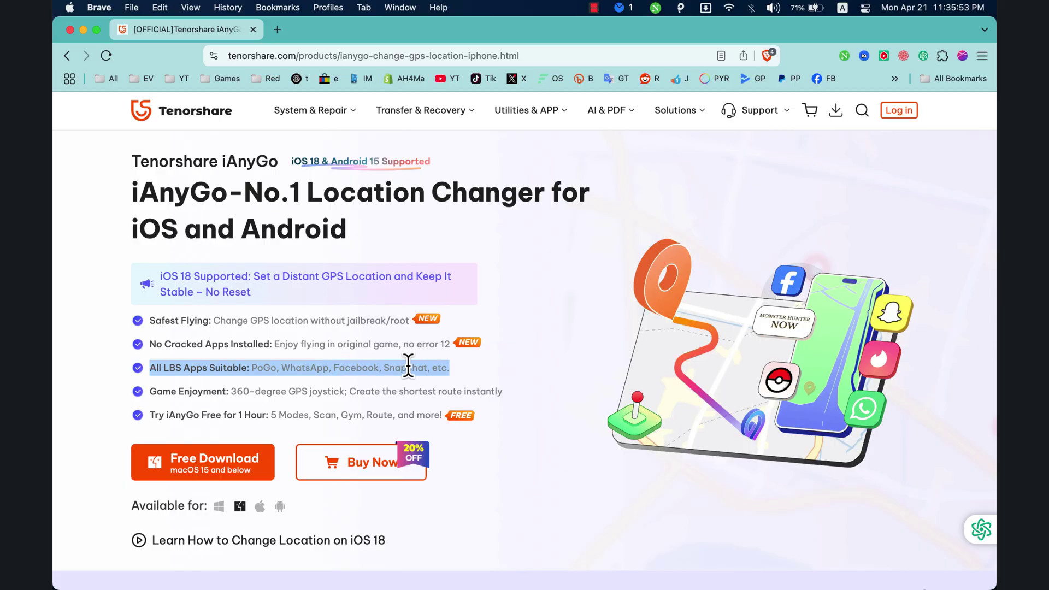
{"action": "triple_click", "coordinate": [278, 390]}
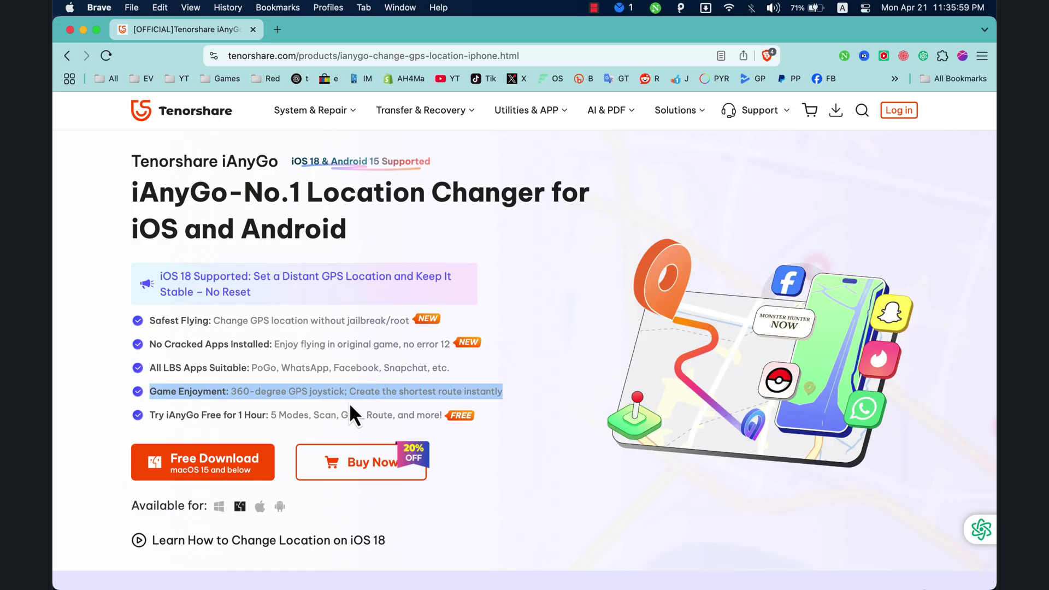
{"action": "scroll", "coordinate": [346, 404], "scroll_direction": "down", "scroll_amount": 1}
{"action": "left_click", "coordinate": [333, 403]}
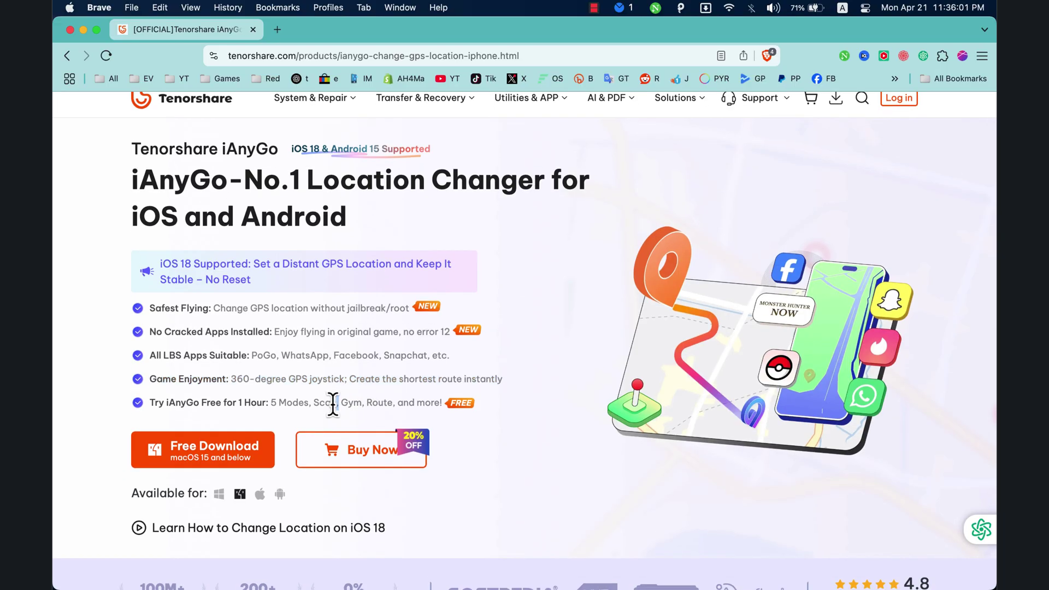
{"action": "triple_click", "coordinate": [332, 403]}
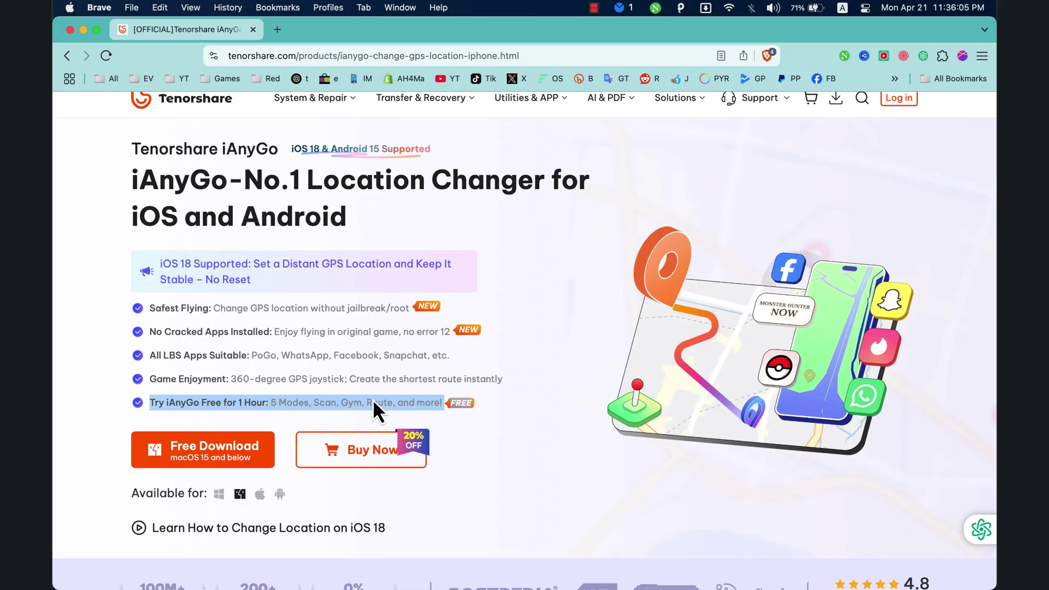
{"action": "left_click", "coordinate": [350, 401]}
{"action": "scroll", "coordinate": [350, 401], "scroll_direction": "down", "scroll_amount": 2}
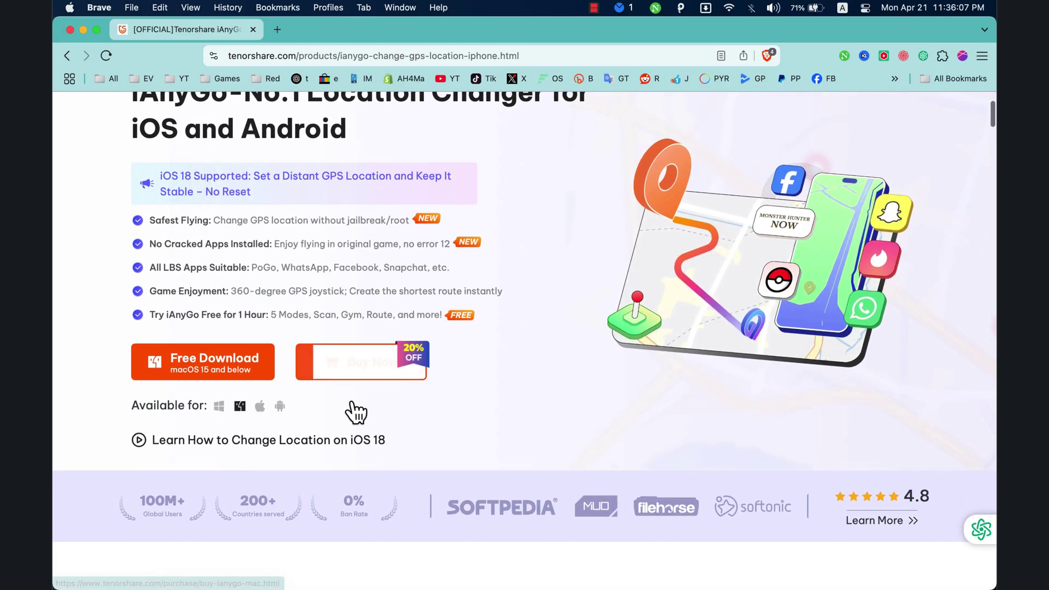
{"action": "scroll", "coordinate": [351, 401], "scroll_direction": "down", "scroll_amount": 5}
{"action": "scroll", "coordinate": [369, 385], "scroll_direction": "down", "scroll_amount": 3}
{"action": "scroll", "coordinate": [484, 369], "scroll_direction": "down", "scroll_amount": 1}
{"action": "scroll", "coordinate": [484, 369], "scroll_direction": "down", "scroll_amount": 2}
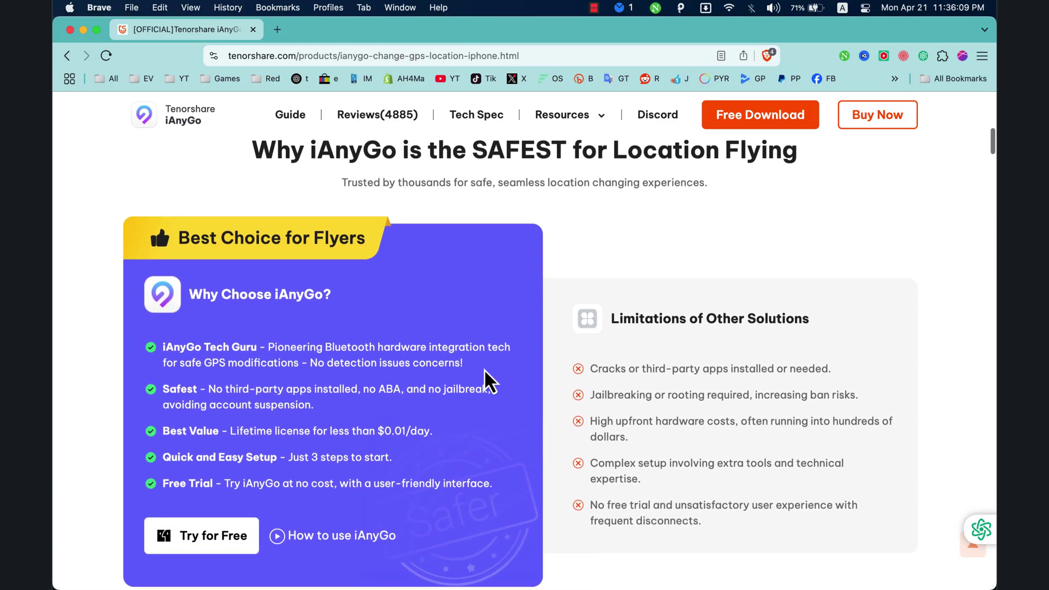
{"action": "scroll", "coordinate": [484, 369], "scroll_direction": "down", "scroll_amount": 3}
{"action": "scroll", "coordinate": [484, 369], "scroll_direction": "down", "scroll_amount": 2}
{"action": "scroll", "coordinate": [484, 371], "scroll_direction": "down", "scroll_amount": 2}
{"action": "scroll", "coordinate": [484, 371], "scroll_direction": "down", "scroll_amount": 2}
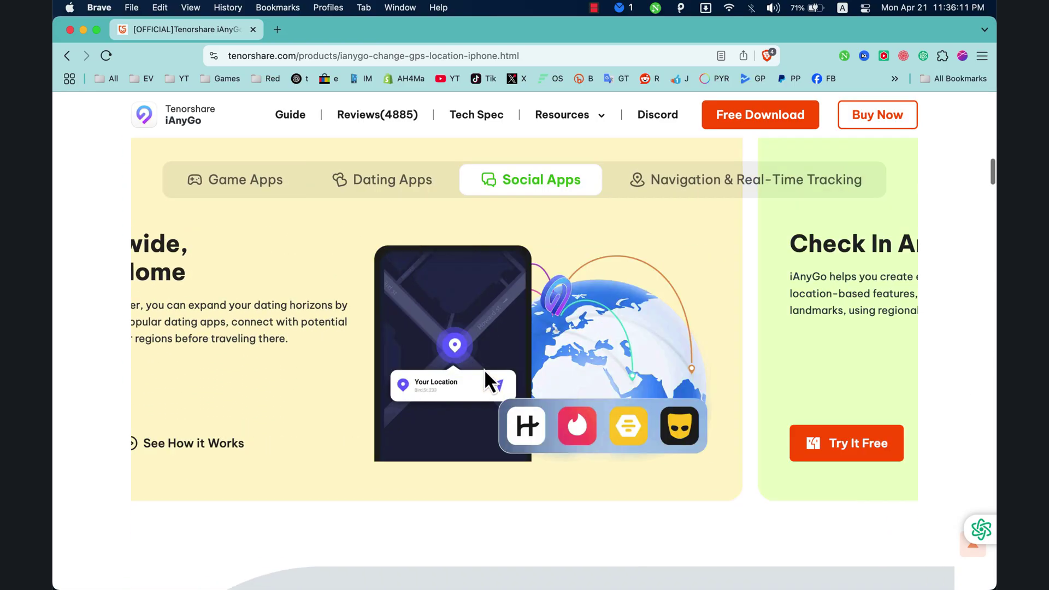
{"action": "scroll", "coordinate": [484, 371], "scroll_direction": "down", "scroll_amount": 2}
{"action": "scroll", "coordinate": [484, 371], "scroll_direction": "down", "scroll_amount": 3}
{"action": "scroll", "coordinate": [484, 369], "scroll_direction": "down", "scroll_amount": 3}
{"action": "scroll", "coordinate": [484, 369], "scroll_direction": "down", "scroll_amount": 3}
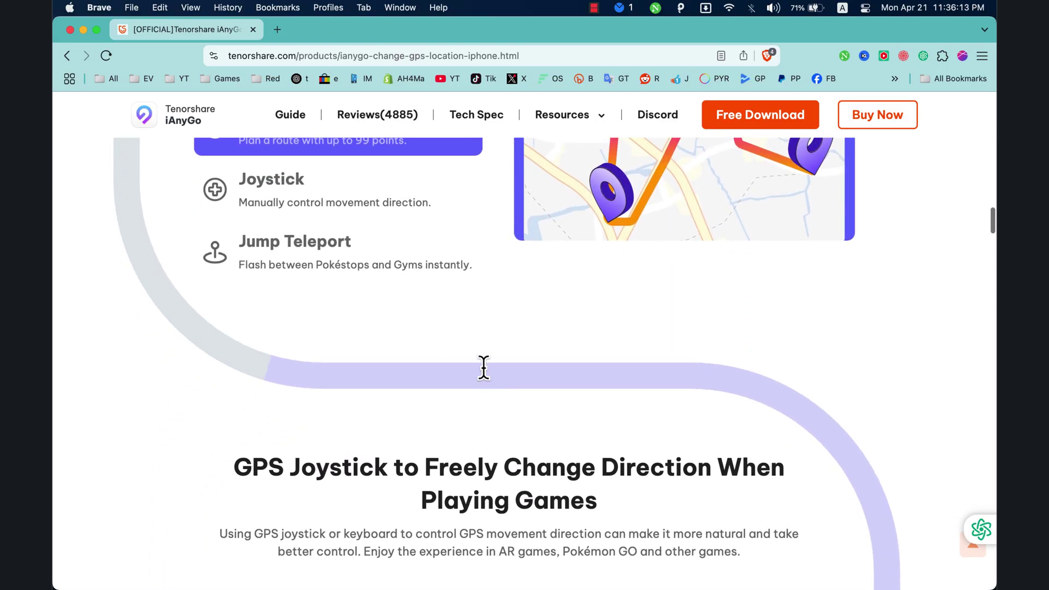
{"action": "scroll", "coordinate": [484, 369], "scroll_direction": "up", "scroll_amount": 8}
{"action": "scroll", "coordinate": [484, 369], "scroll_direction": "up", "scroll_amount": 15}
{"action": "scroll", "coordinate": [484, 369], "scroll_direction": "down", "scroll_amount": 1}
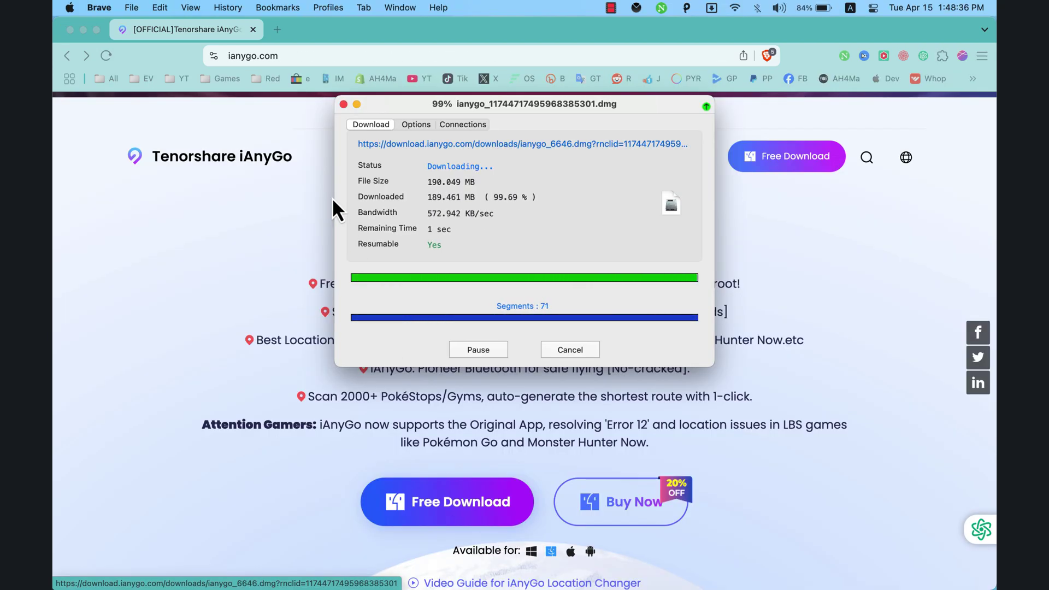
Open the downloaded iAnyGo disk image, copy iAnyGo.app into Applications, and close the installer window.
{"action": "left_click", "coordinate": [253, 29]}
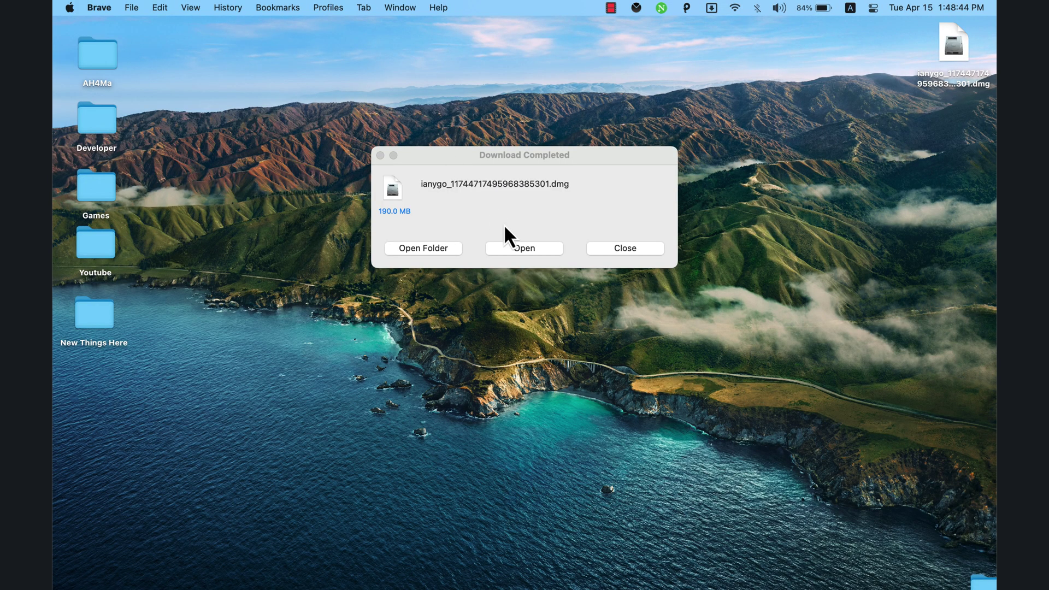
{"action": "left_click", "coordinate": [523, 247]}
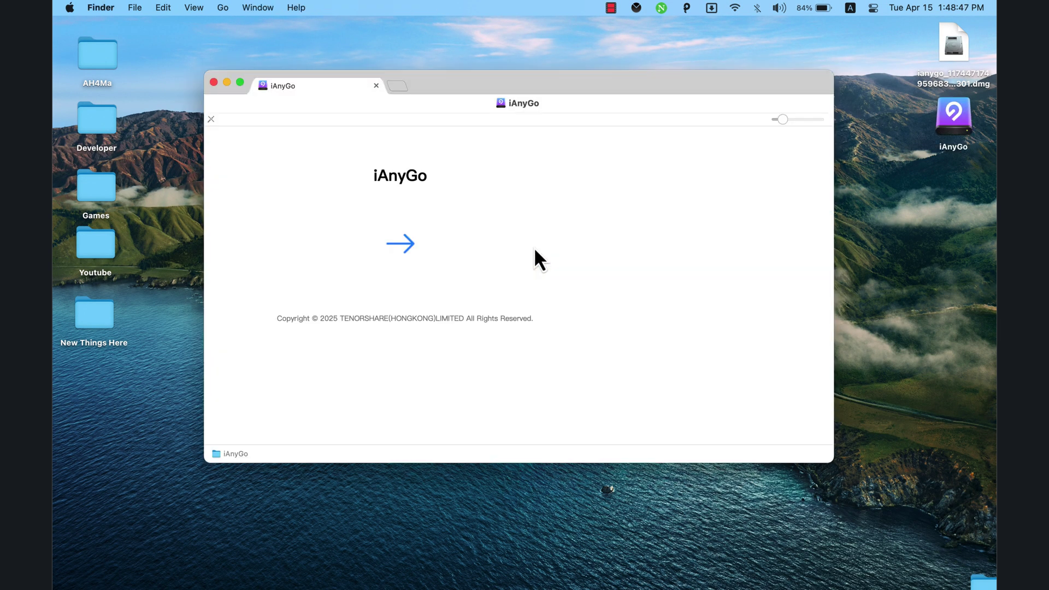
{"action": "left_click_drag", "start_coordinate": [304, 232], "coordinate": [499, 230]}
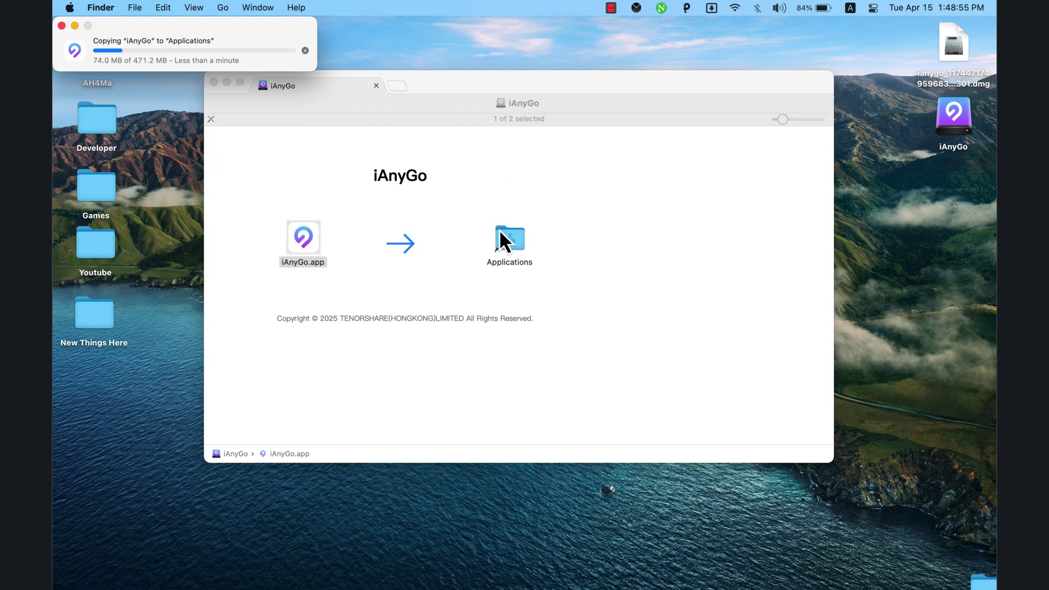
{"action": "left_click", "coordinate": [375, 86]}
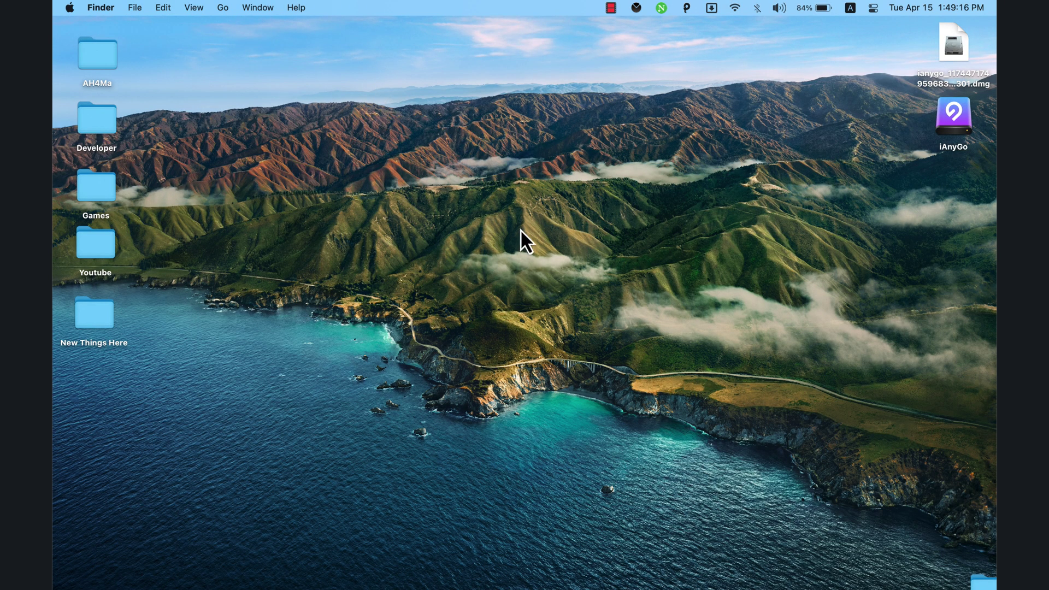
{"action": "key", "text": "F4"}
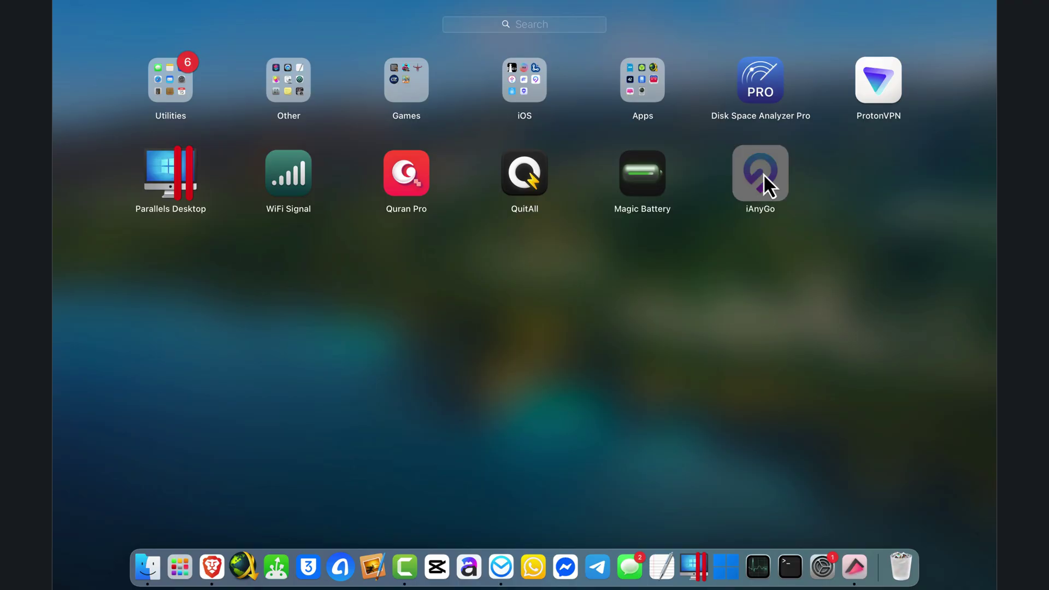
Launch iAnyGo from Launchpad and close the Referral Rewards popup.
{"action": "left_click", "coordinate": [763, 174]}
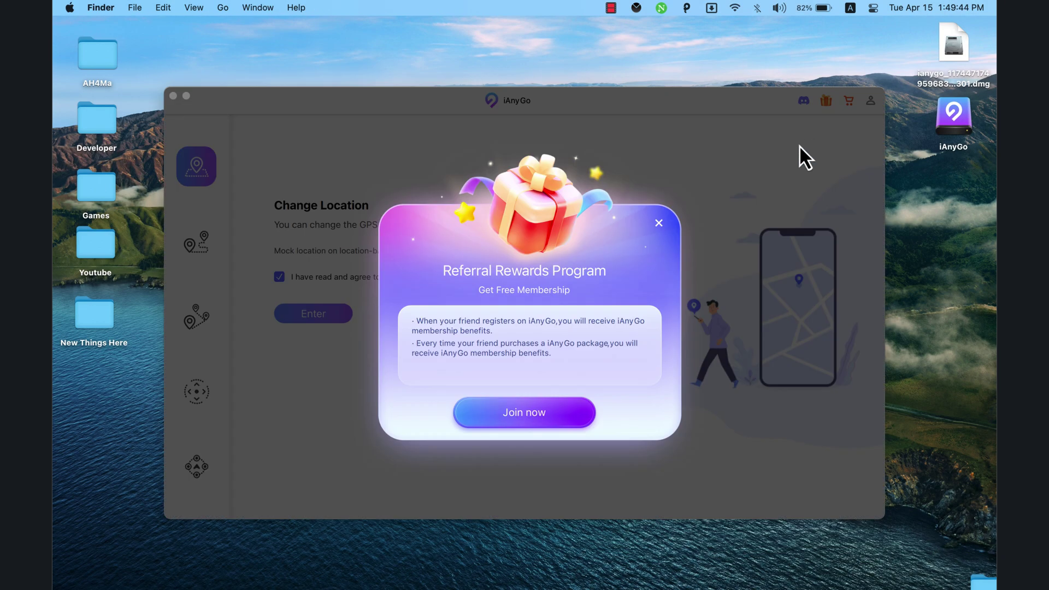
{"action": "left_click", "coordinate": [662, 222]}
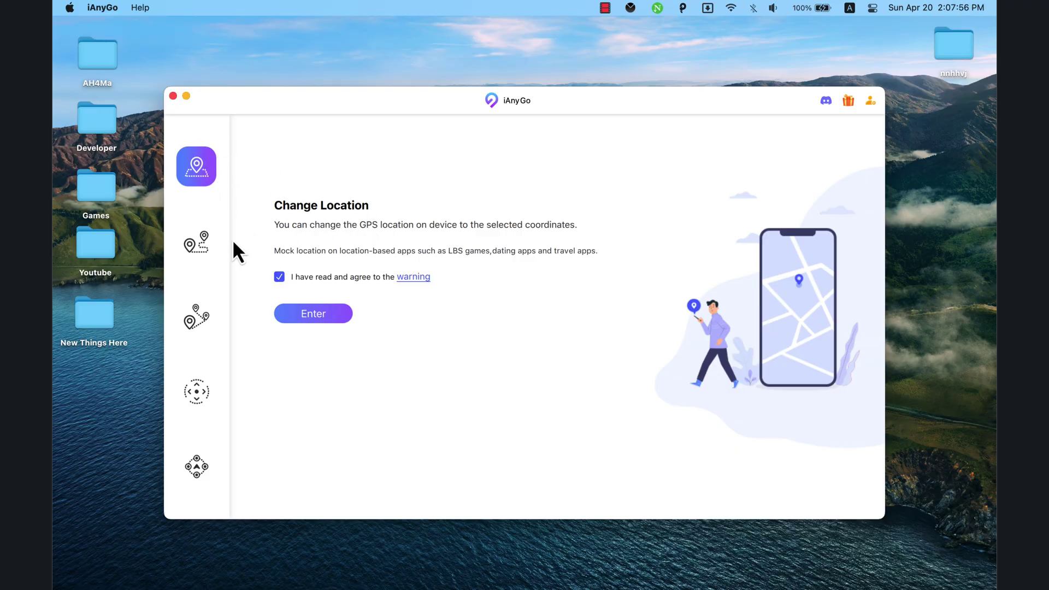
Look through the Single-Spot, Multi-Spot, Joystick and Jump Teleport modes, then return to Change Location.
{"action": "left_click", "coordinate": [198, 251]}
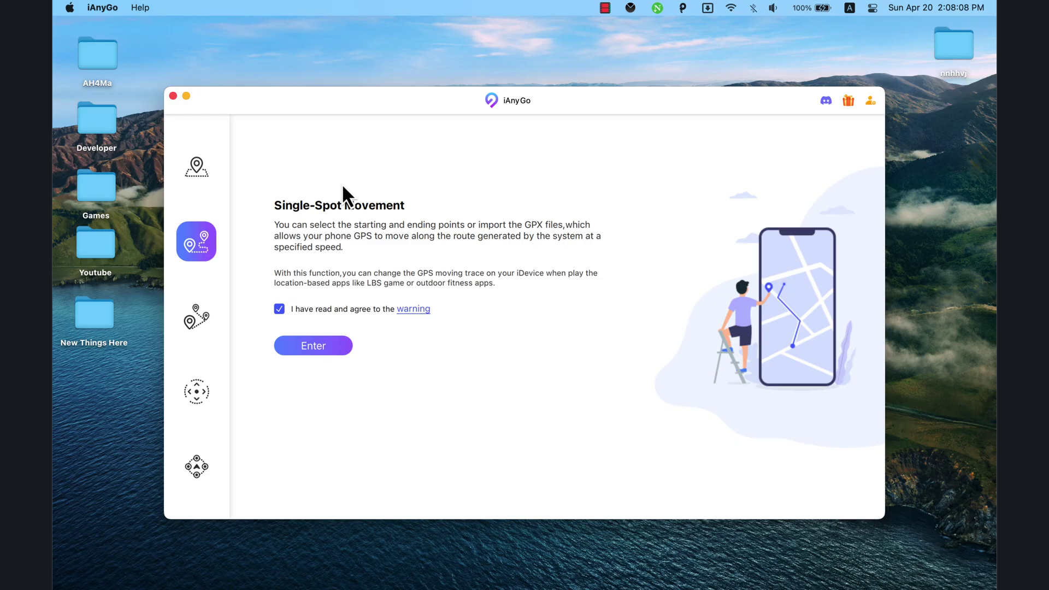
{"action": "left_click", "coordinate": [205, 313]}
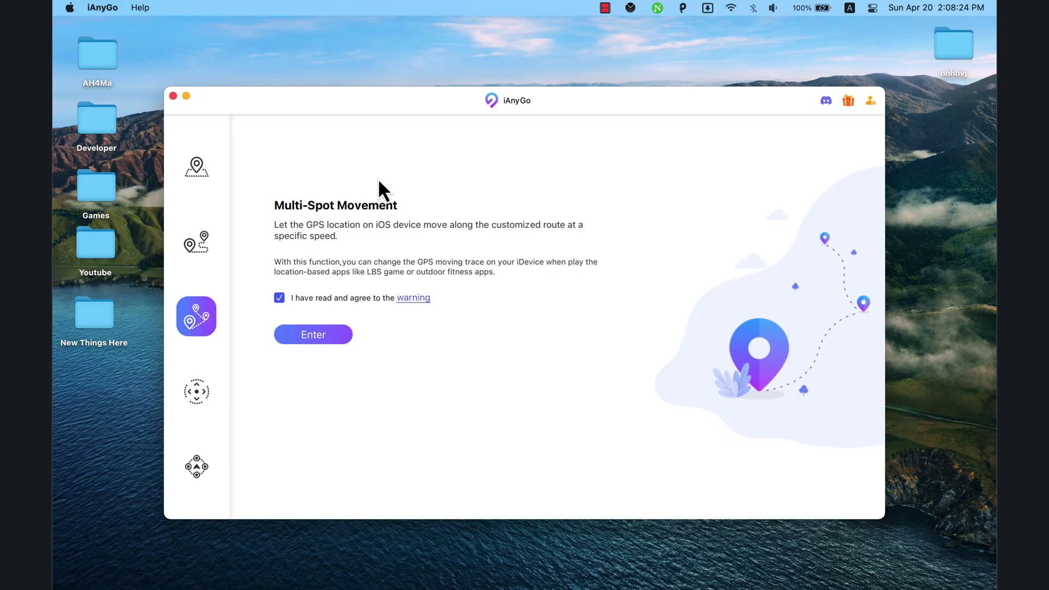
{"action": "left_click", "coordinate": [211, 399]}
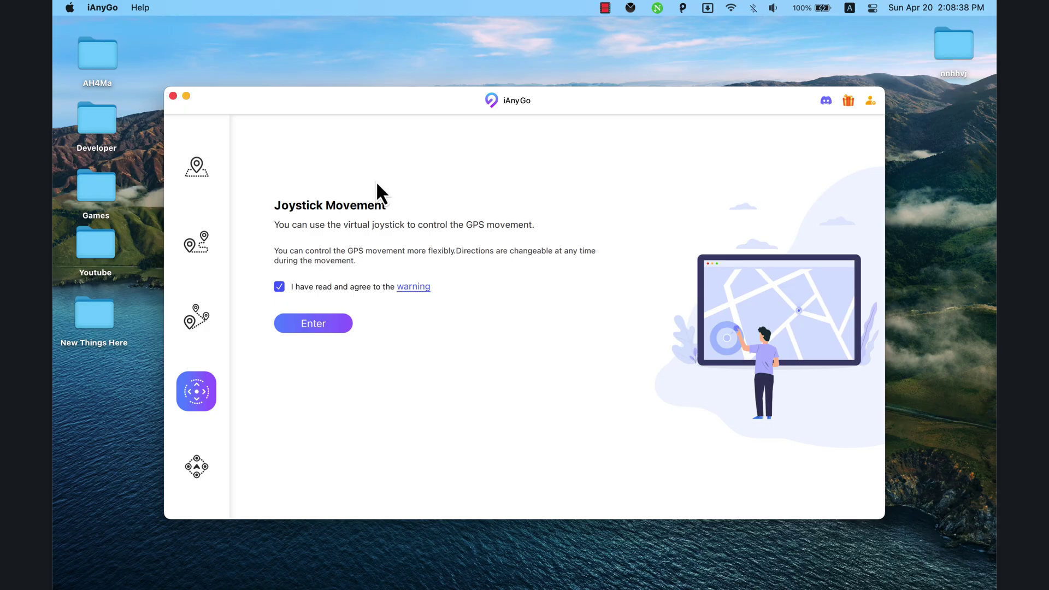
{"action": "left_click", "coordinate": [200, 460]}
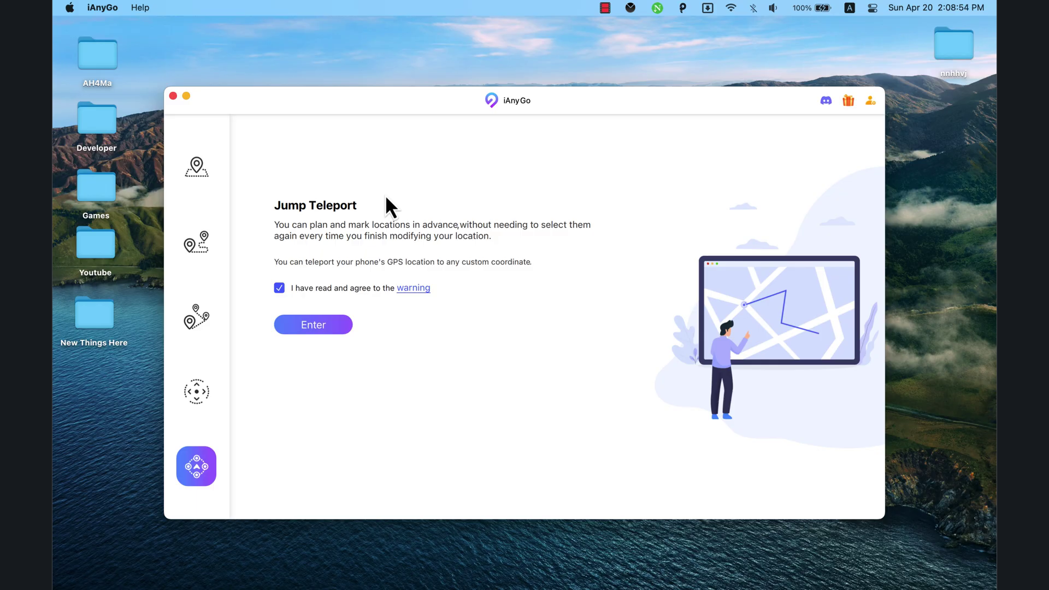
{"action": "left_click", "coordinate": [203, 186]}
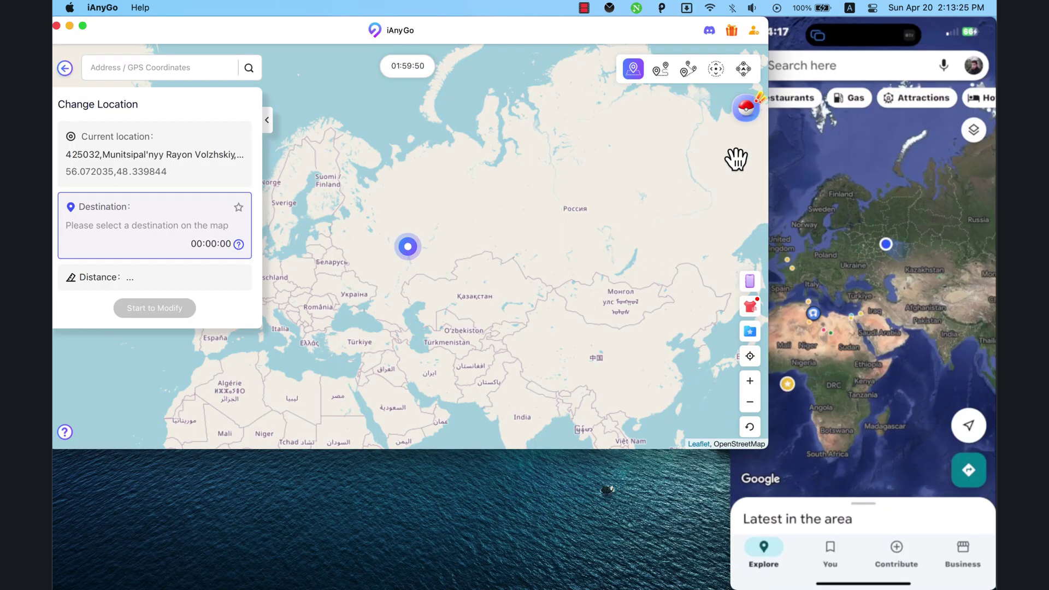
Show the Pokémon GO map tools, turn on the spawn data layer, and accept central Taiwan data.
{"action": "left_click", "coordinate": [746, 112]}
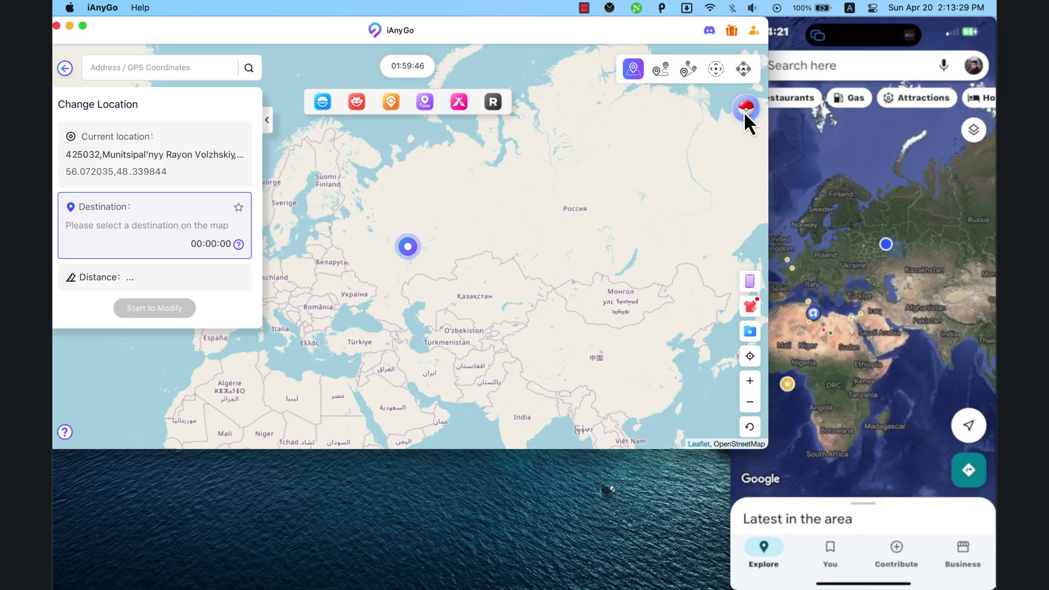
{"action": "mouse_move", "coordinate": [407, 101]}
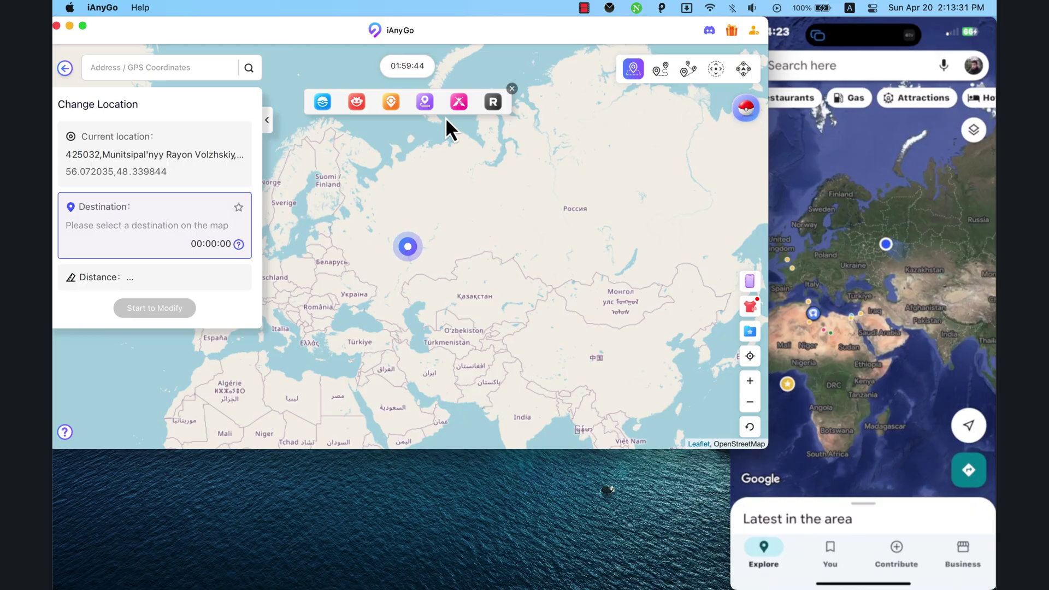
{"action": "left_click", "coordinate": [324, 101]}
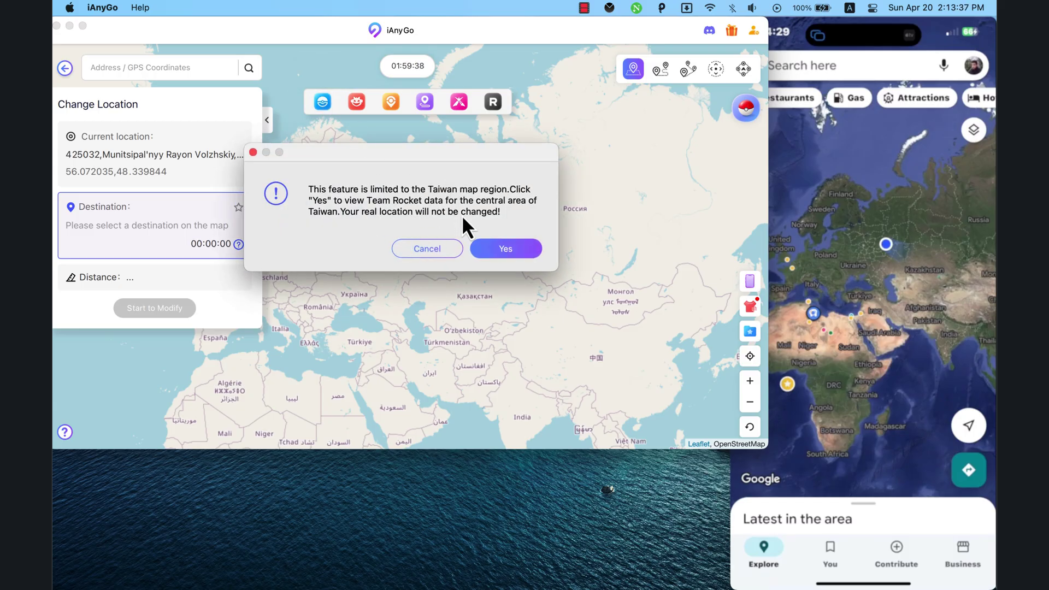
{"action": "left_click", "coordinate": [503, 248]}
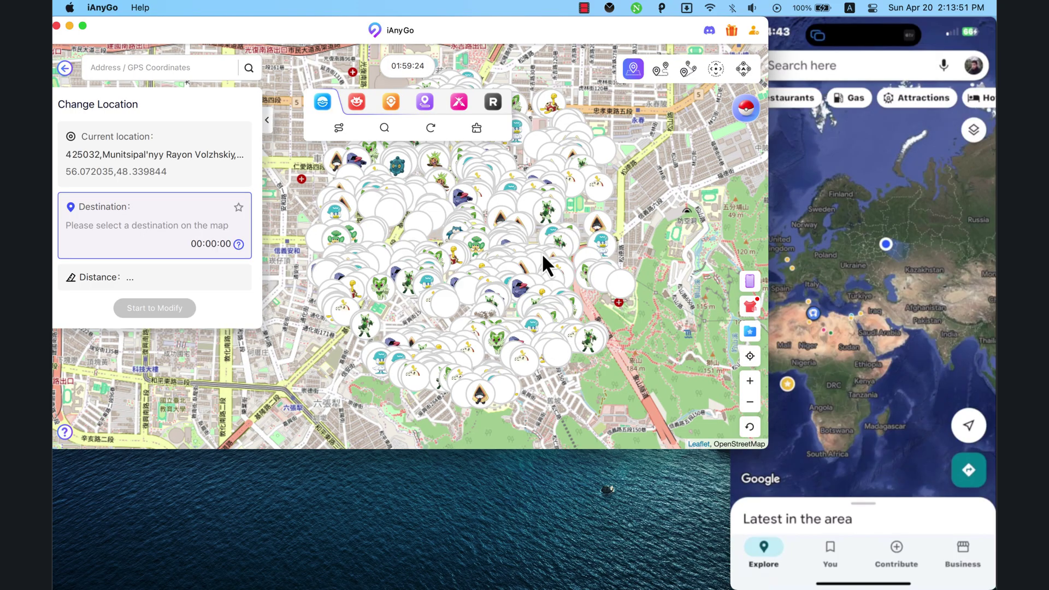
Teleport the phone to the Tangela spawn in Taipei.
{"action": "left_click", "coordinate": [434, 236]}
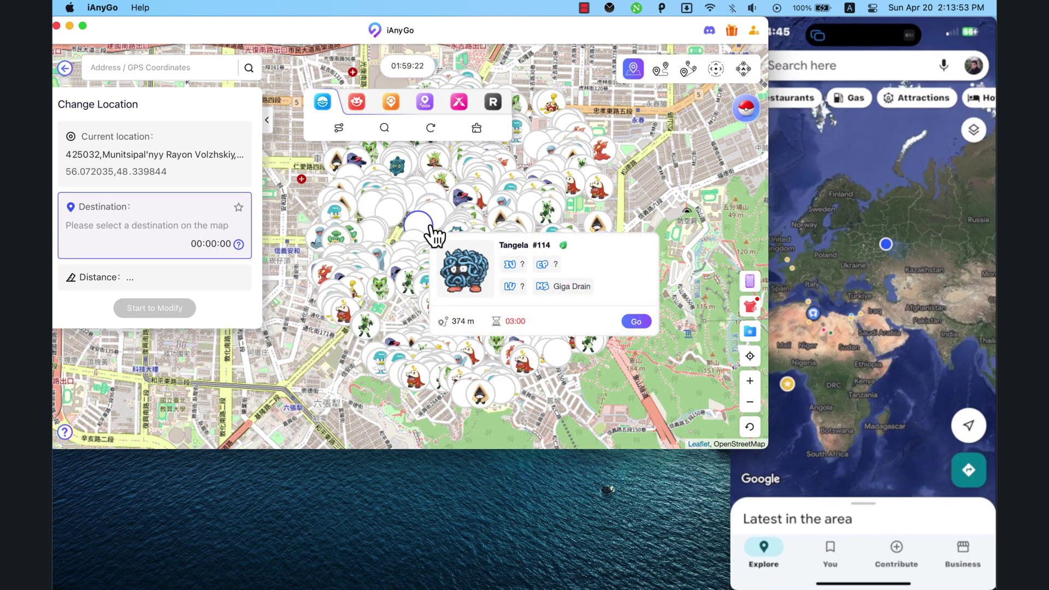
{"action": "left_click", "coordinate": [351, 343]}
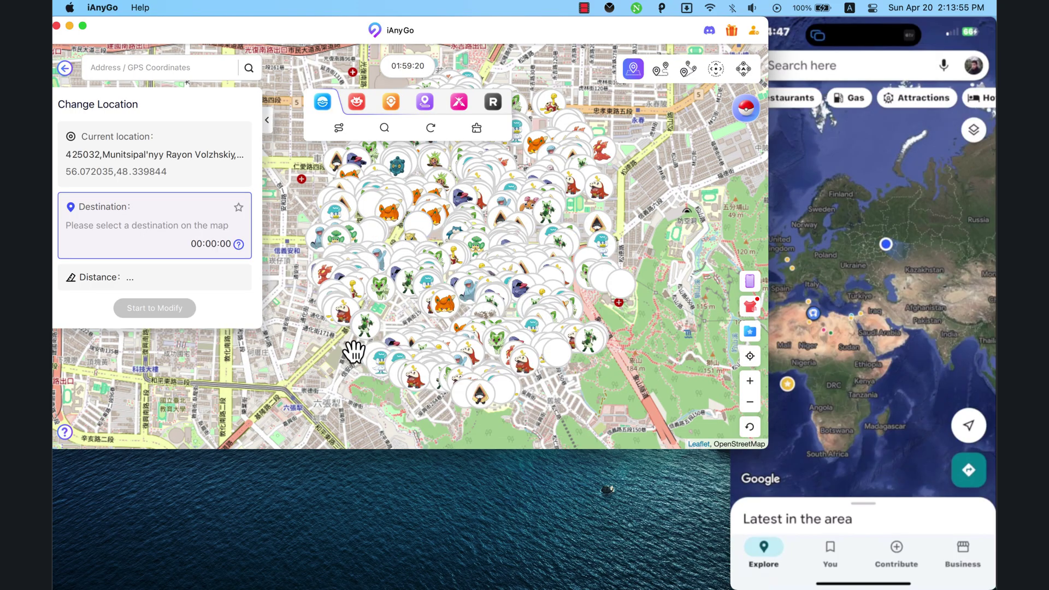
{"action": "left_click", "coordinate": [176, 310]}
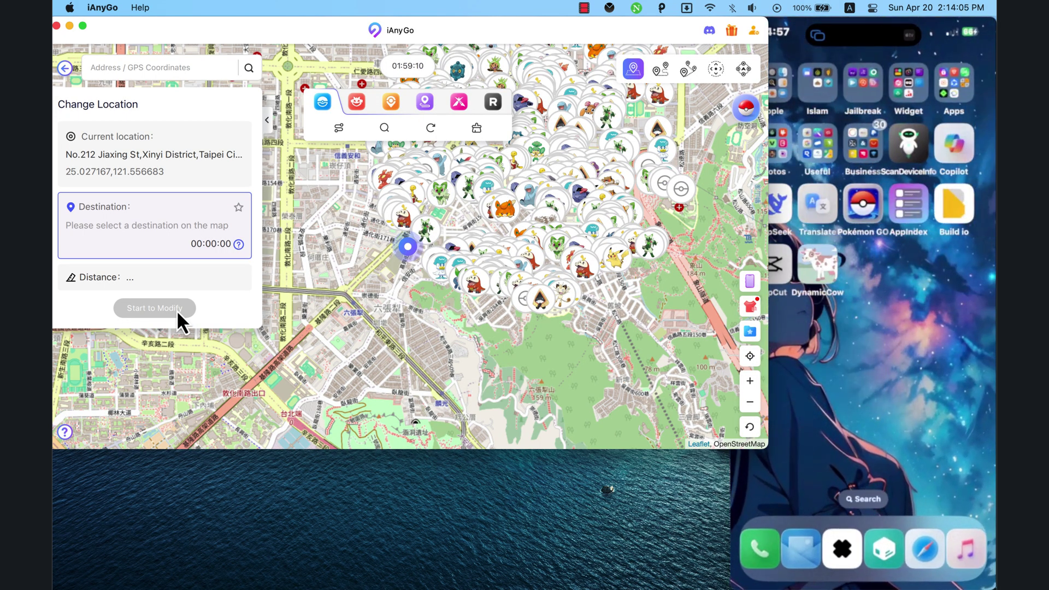
Teleport the phone to the Quaxly spawn at No.311 Wenchang St.
{"action": "left_click", "coordinate": [578, 321]}
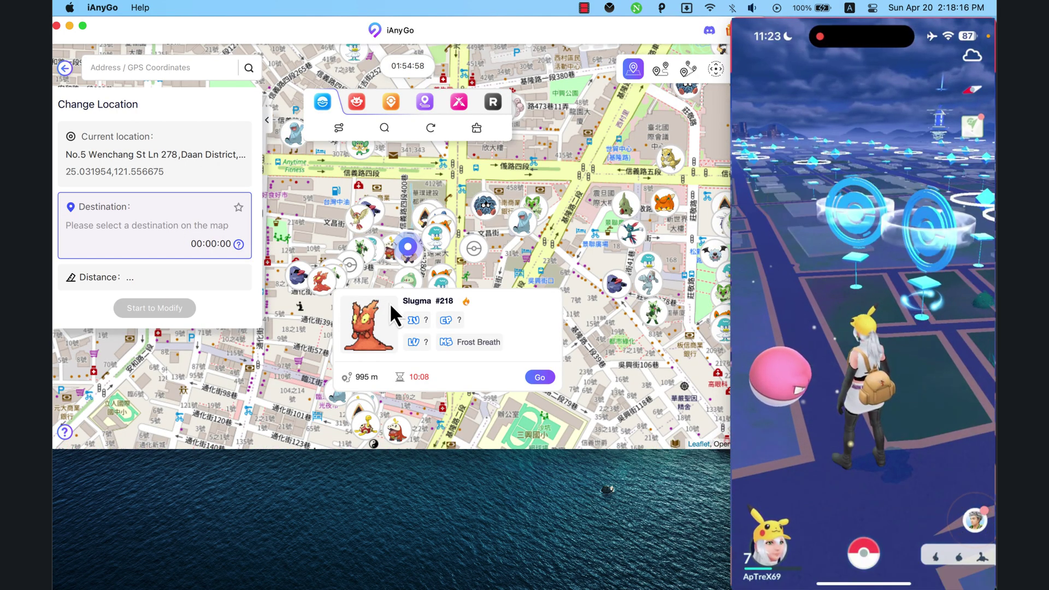
{"action": "left_click", "coordinate": [440, 220]}
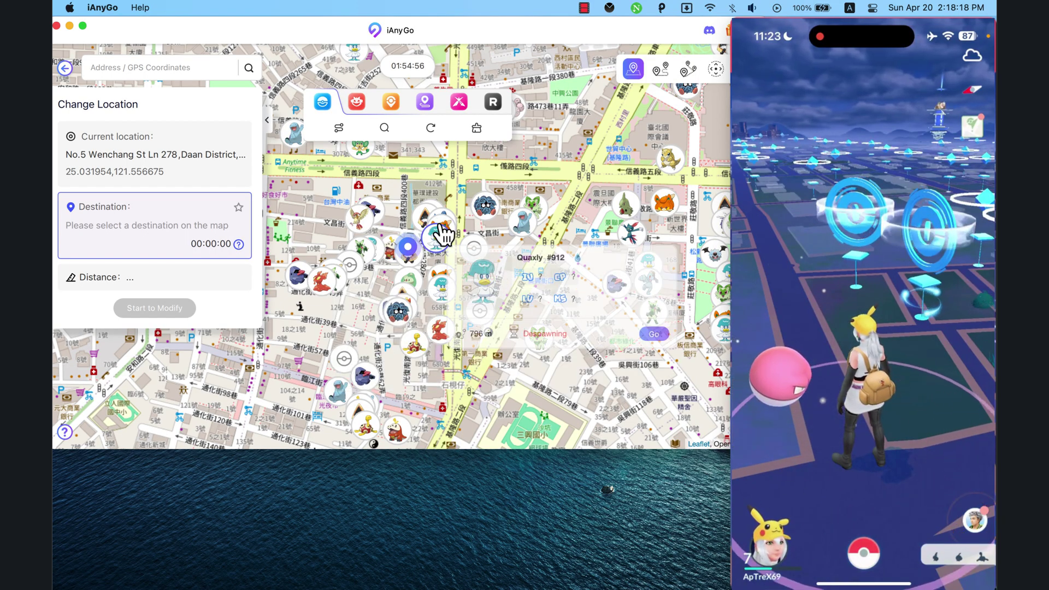
{"action": "left_click", "coordinate": [440, 243]}
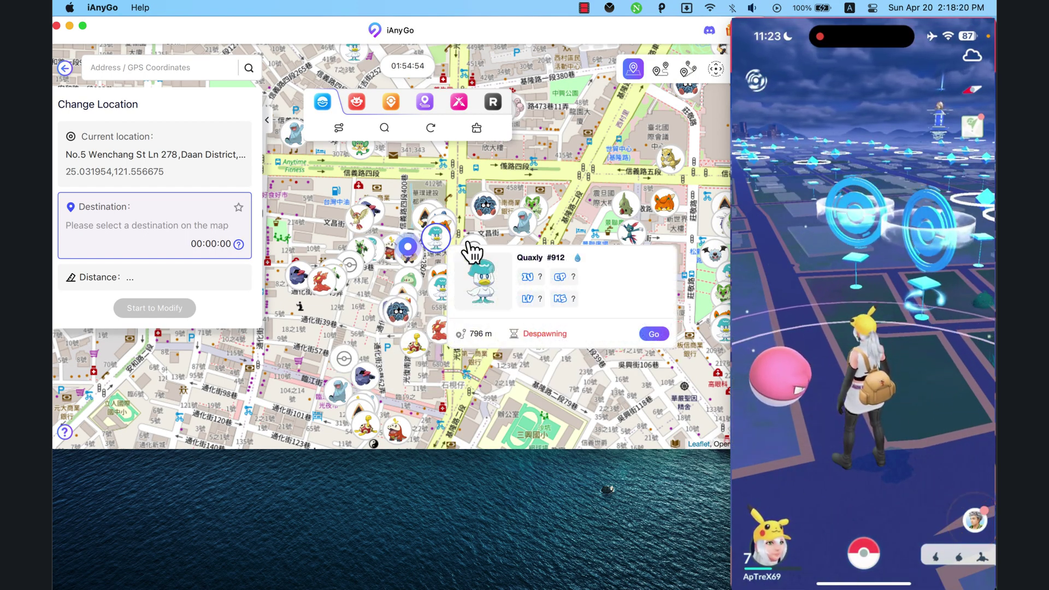
{"action": "left_click", "coordinate": [654, 336]}
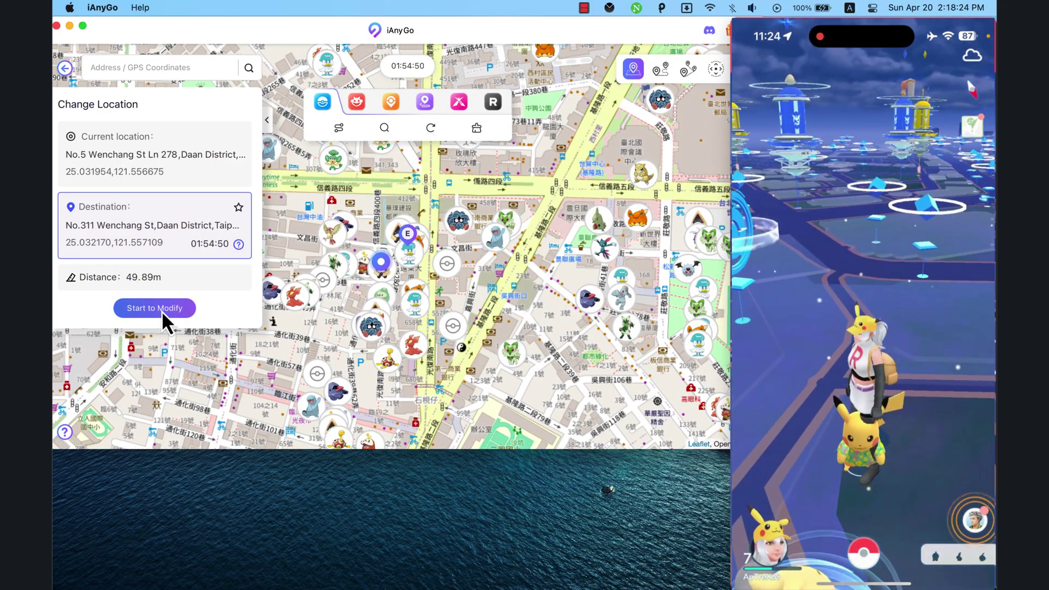
{"action": "left_click", "coordinate": [163, 311]}
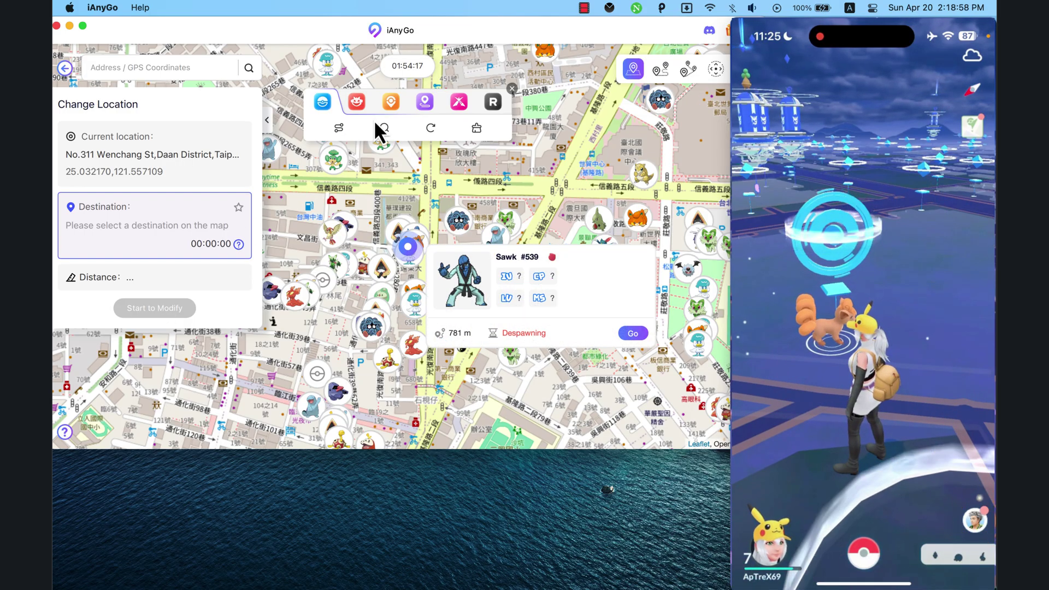
Jump to the raid at No.162 Dunhua S Rd Sec 2, then show numbered spot clusters.
{"action": "left_click", "coordinate": [357, 103]}
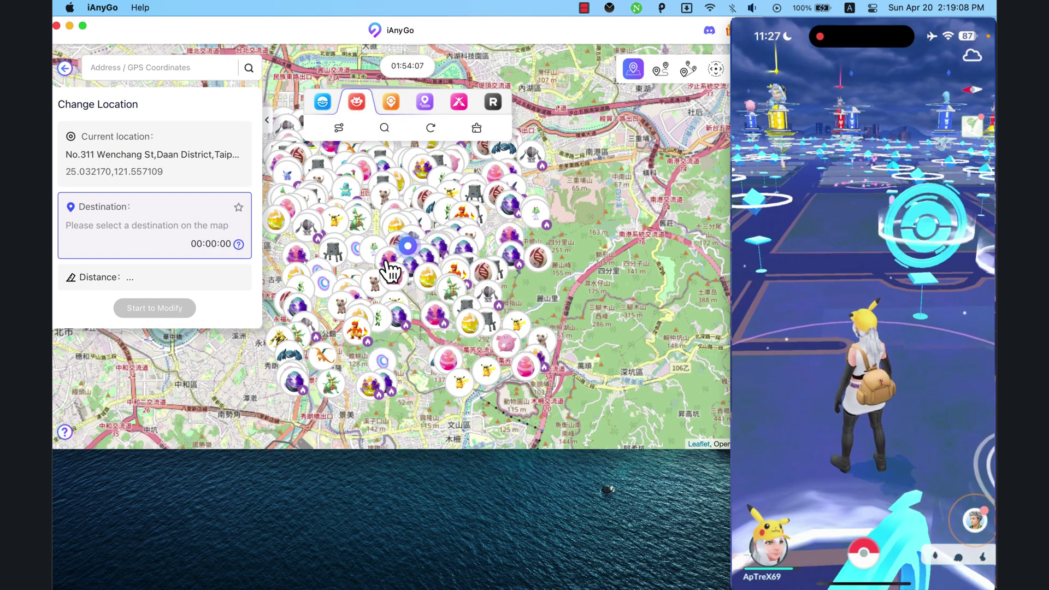
{"action": "mouse_move", "coordinate": [394, 274]}
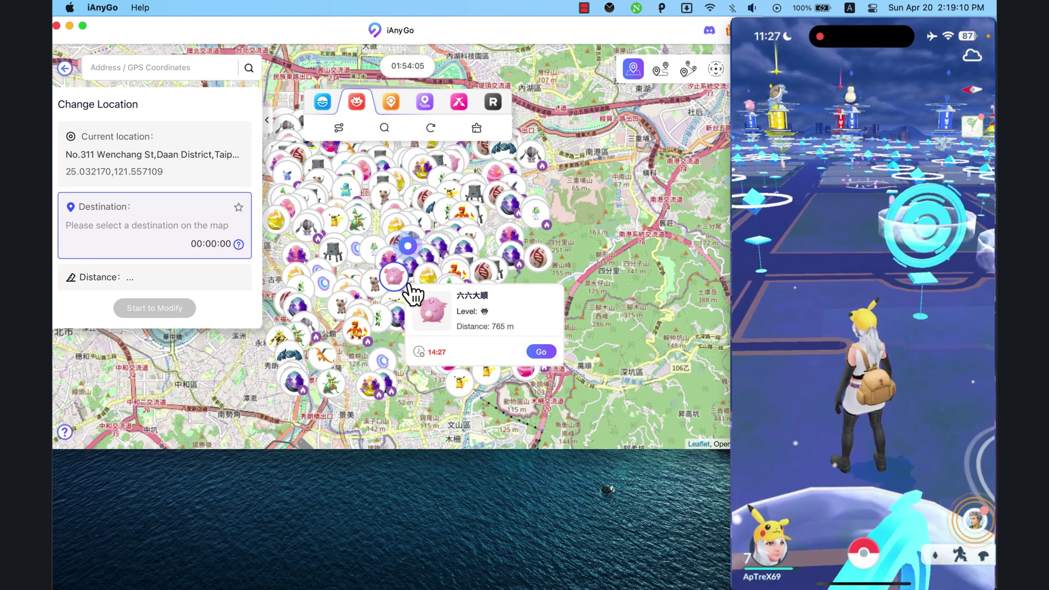
{"action": "left_click", "coordinate": [542, 354]}
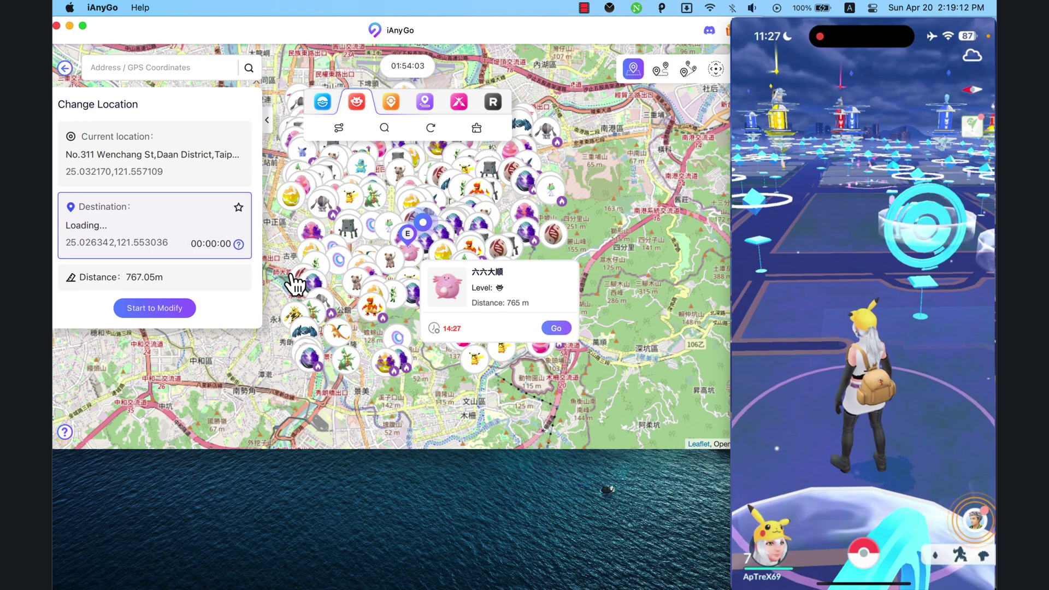
{"action": "left_click", "coordinate": [152, 315]}
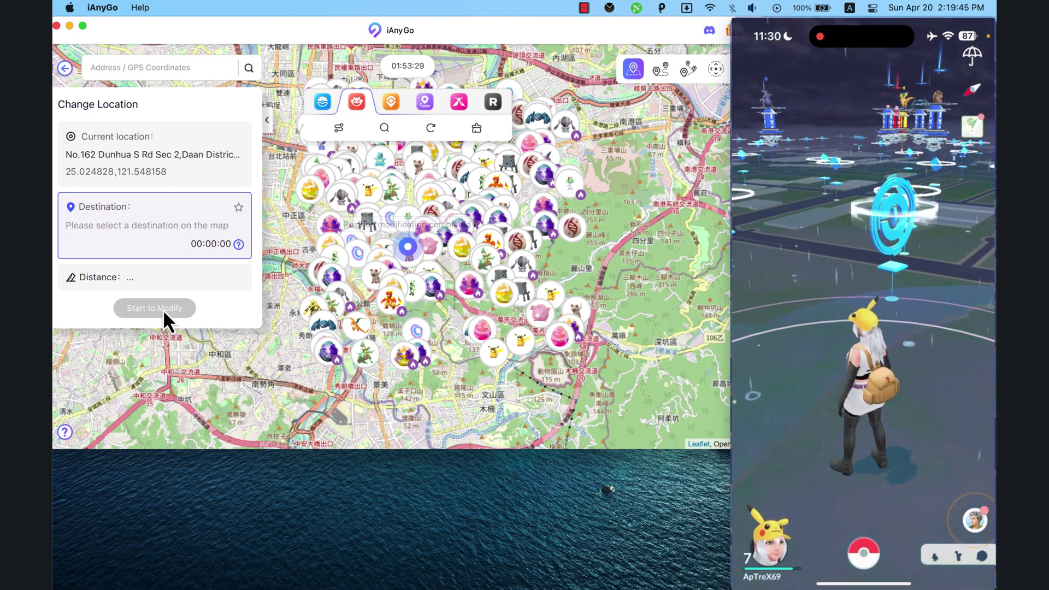
{"action": "left_click", "coordinate": [394, 105]}
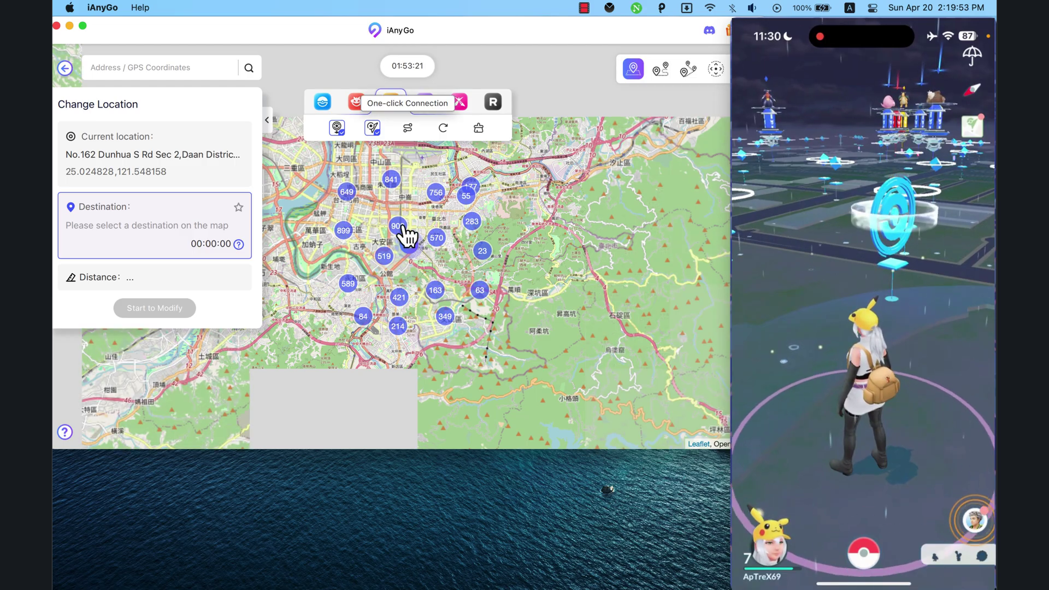
{"action": "scroll", "coordinate": [408, 236], "scroll_direction": "up", "scroll_amount": 5}
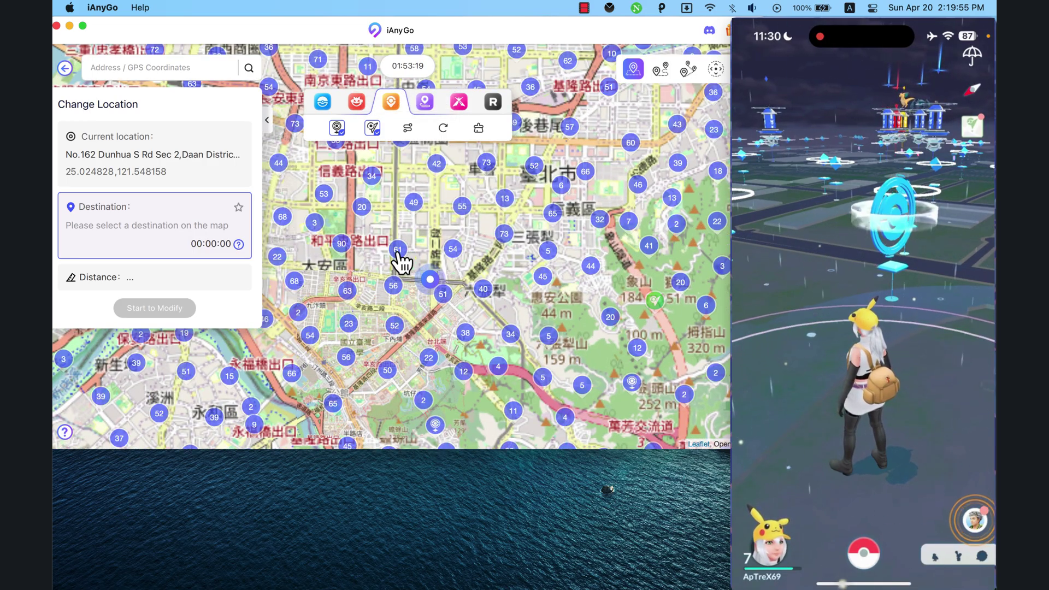
{"action": "scroll", "coordinate": [398, 262], "scroll_direction": "up", "scroll_amount": 2}
{"action": "scroll", "coordinate": [399, 262], "scroll_direction": "up", "scroll_amount": 2}
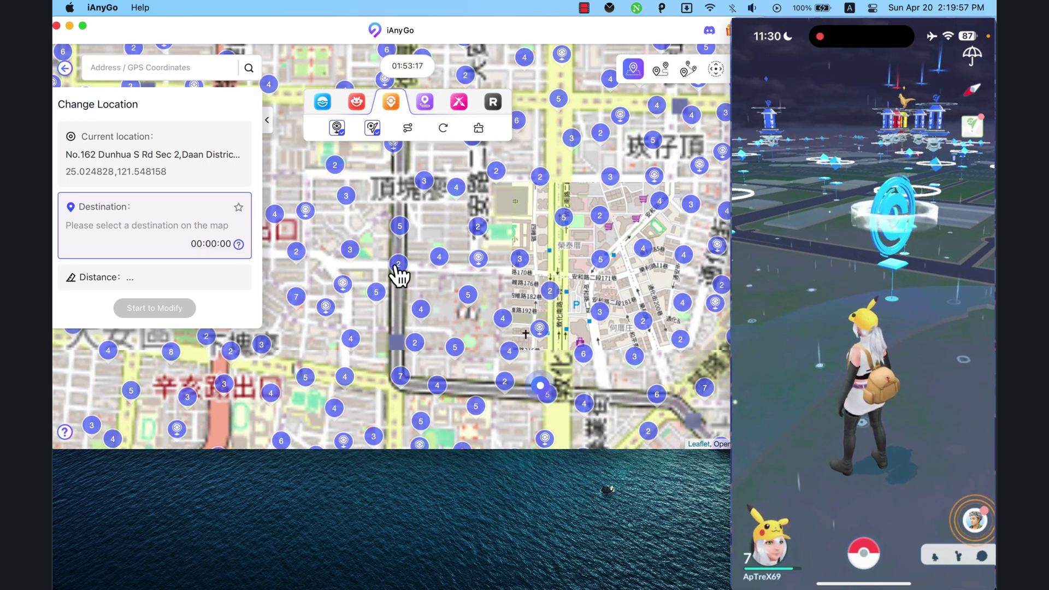
{"action": "scroll", "coordinate": [399, 270], "scroll_direction": "up", "scroll_amount": 2}
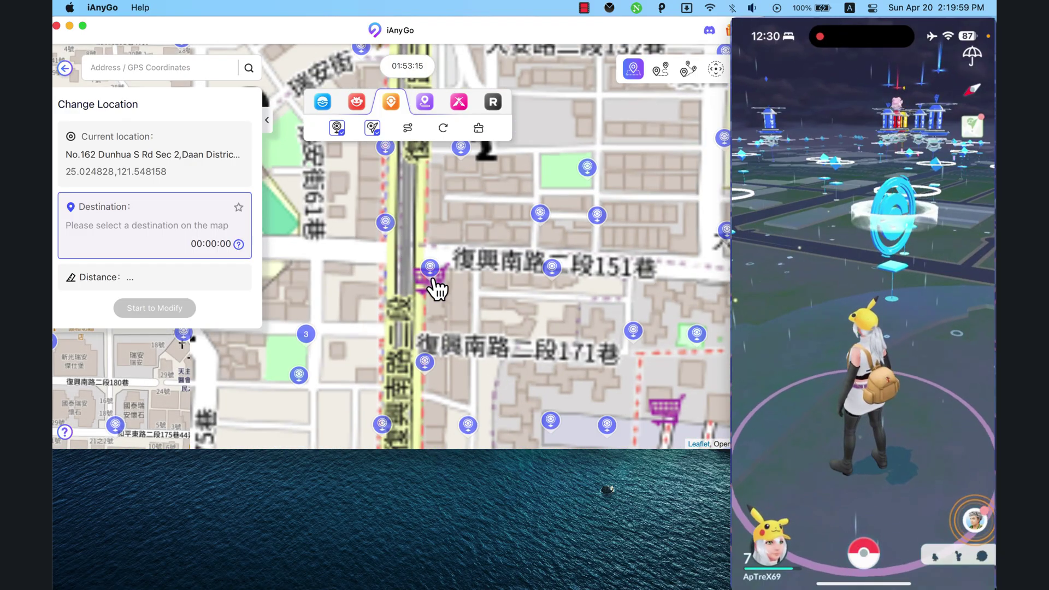
Pick the Fuxing S Rd spot marker and teleport to No.142-1 Fuxing S Rd Sec 2.
{"action": "left_click", "coordinate": [391, 232]}
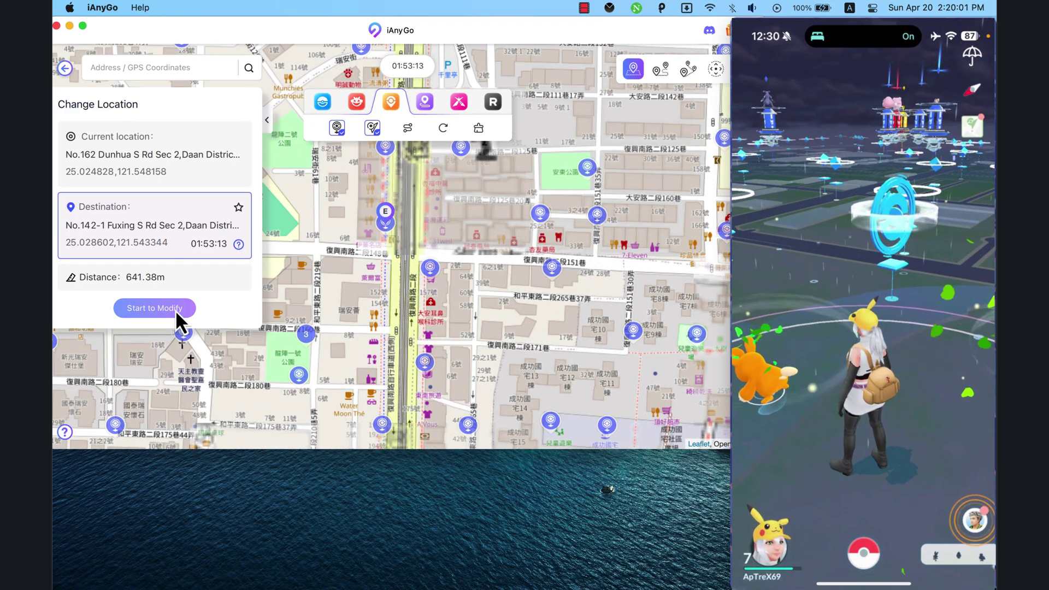
{"action": "left_click", "coordinate": [176, 311]}
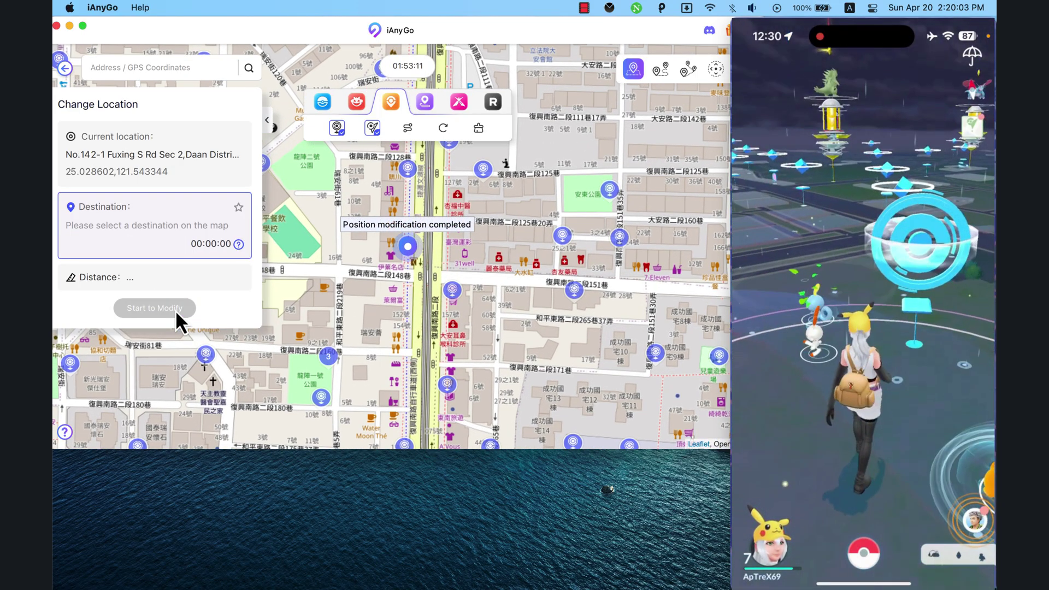
{"action": "scroll", "coordinate": [405, 282], "scroll_direction": "down", "scroll_amount": 2}
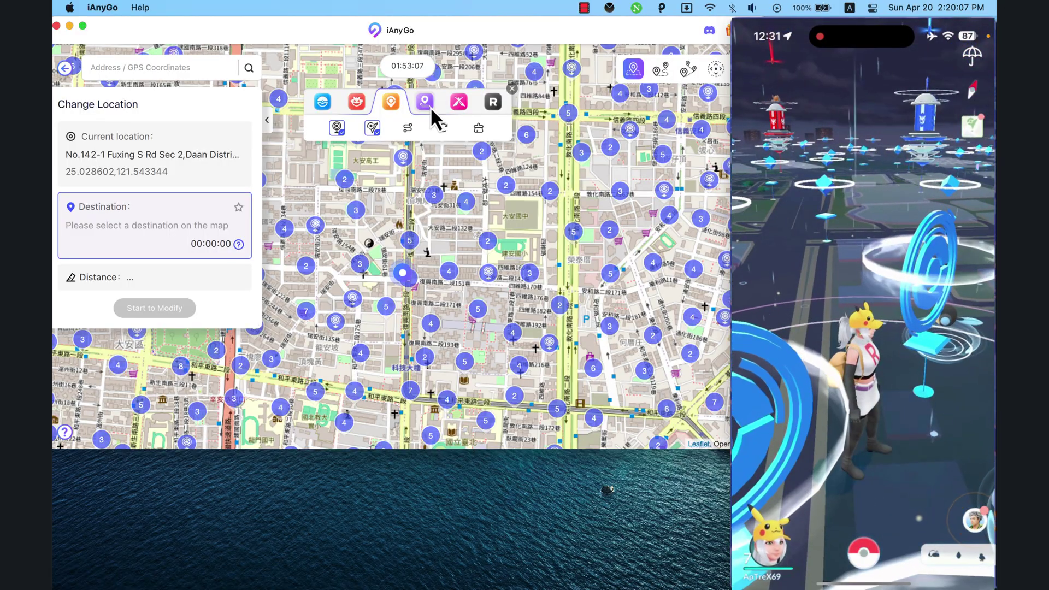
Move along the 大安直線 walking route, then show Pokémon spawns like Snorlax and Chansey.
{"action": "left_click", "coordinate": [424, 102]}
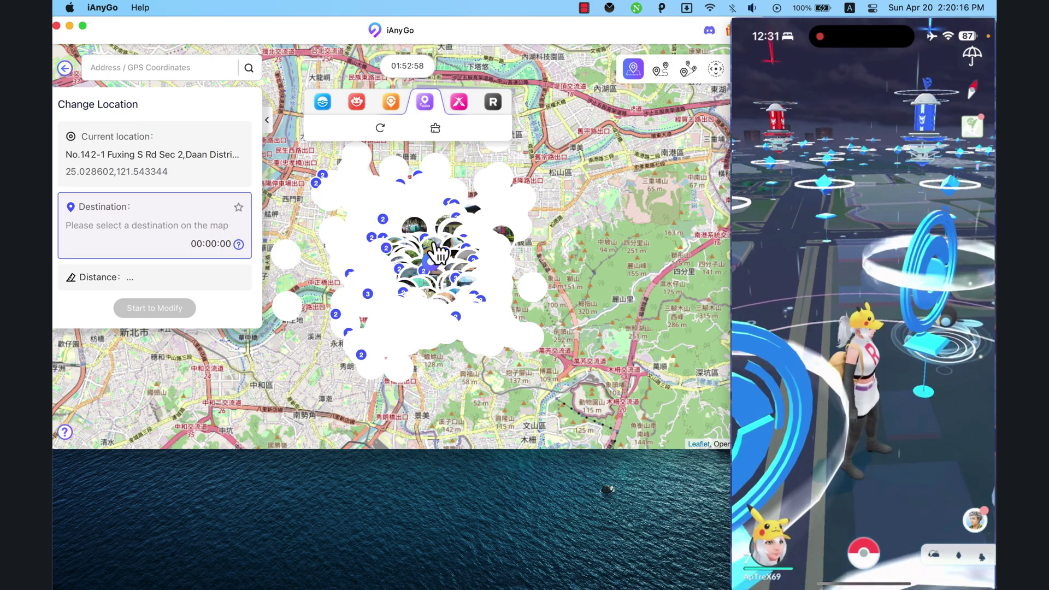
{"action": "left_click", "coordinate": [434, 248]}
{"action": "scroll", "coordinate": [434, 249], "scroll_direction": "up", "scroll_amount": 2}
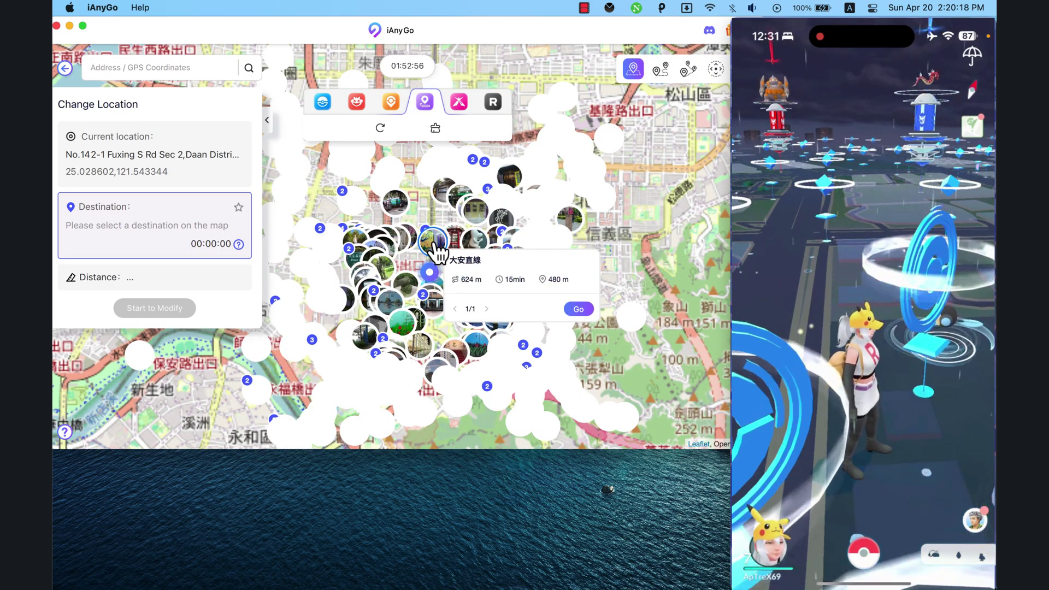
{"action": "scroll", "coordinate": [435, 248], "scroll_direction": "up", "scroll_amount": 3}
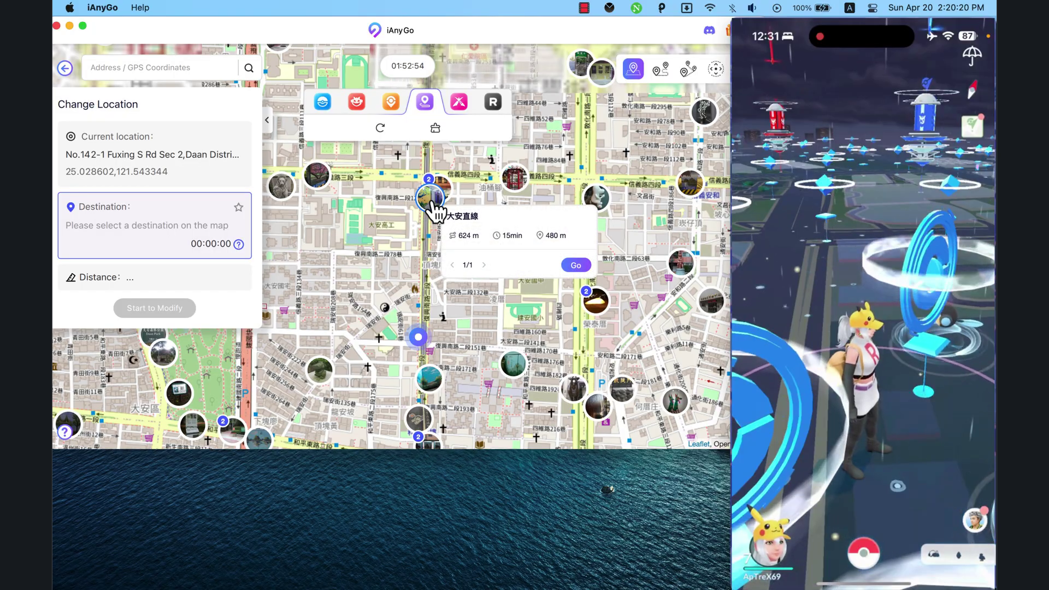
{"action": "left_click", "coordinate": [577, 267]}
{"action": "left_click", "coordinate": [435, 204]}
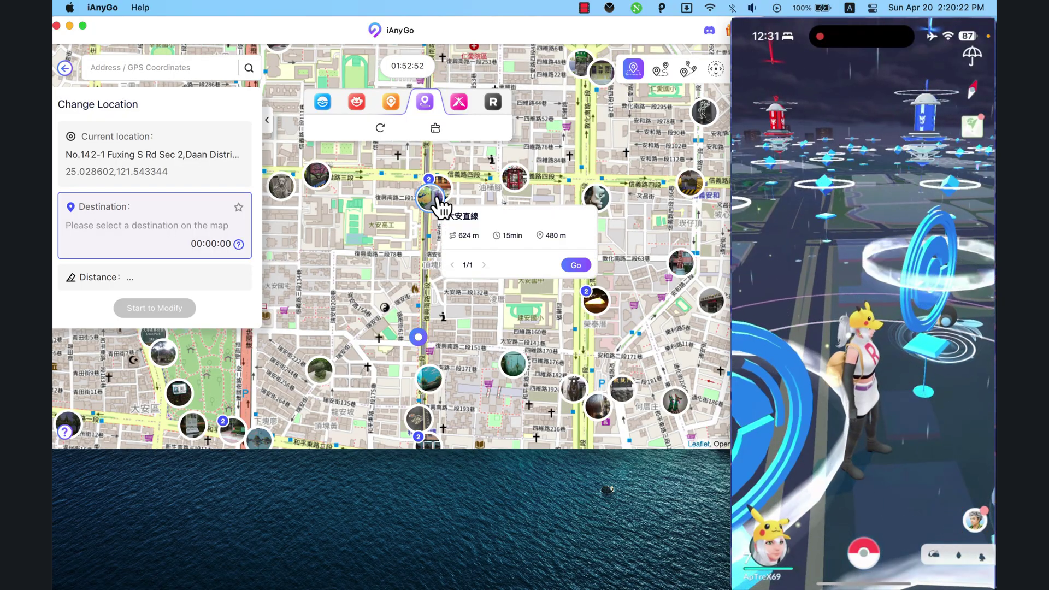
{"action": "left_click", "coordinate": [575, 266]}
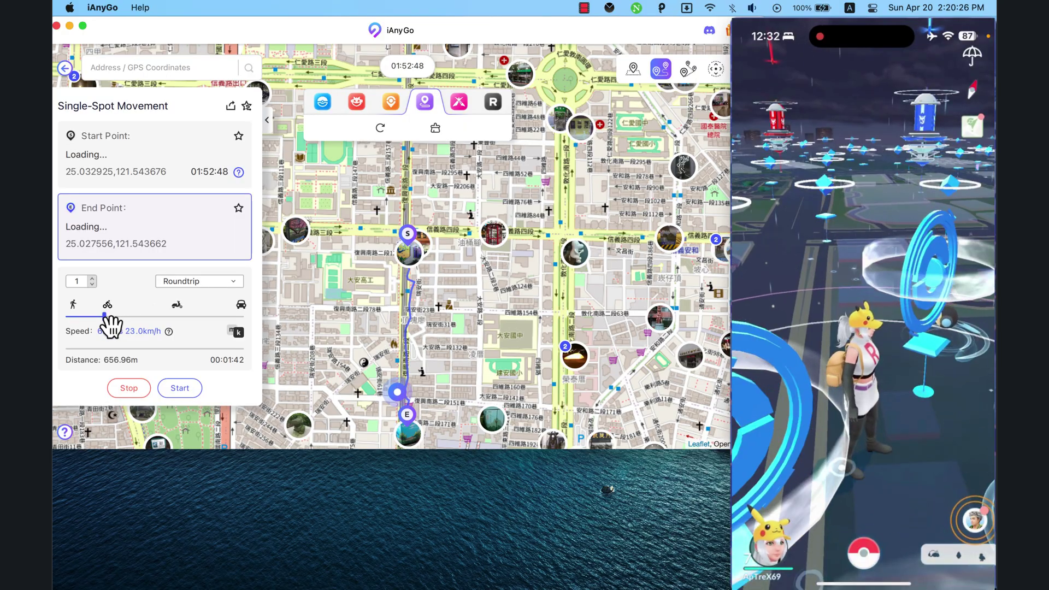
{"action": "left_click", "coordinate": [179, 384]}
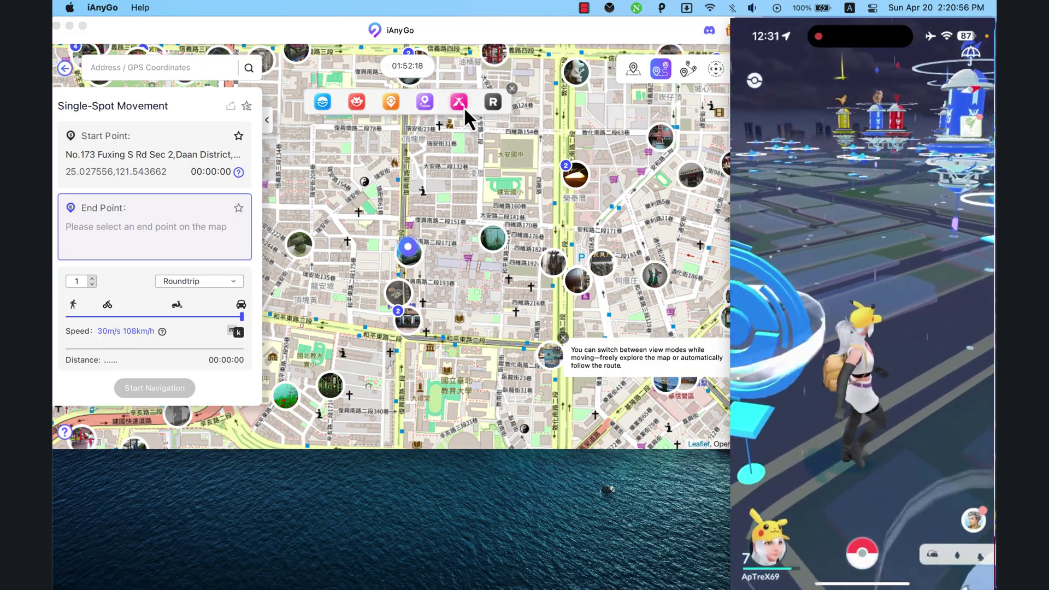
{"action": "left_click", "coordinate": [461, 104]}
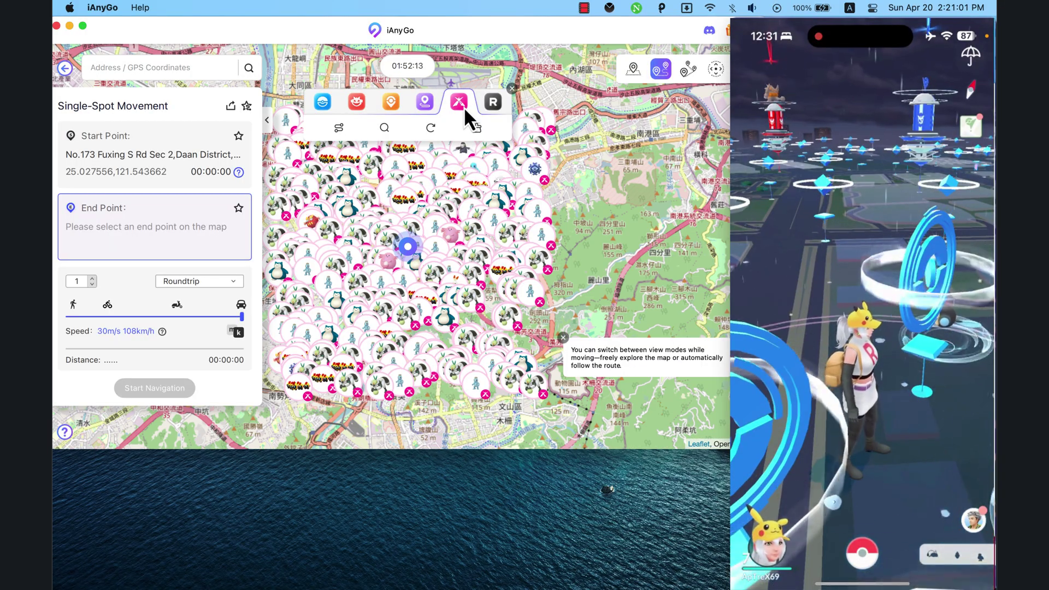
Walk the phone along a planned route to the Chansey spawn, then show Team Rocket stops.
{"action": "left_click", "coordinate": [441, 235]}
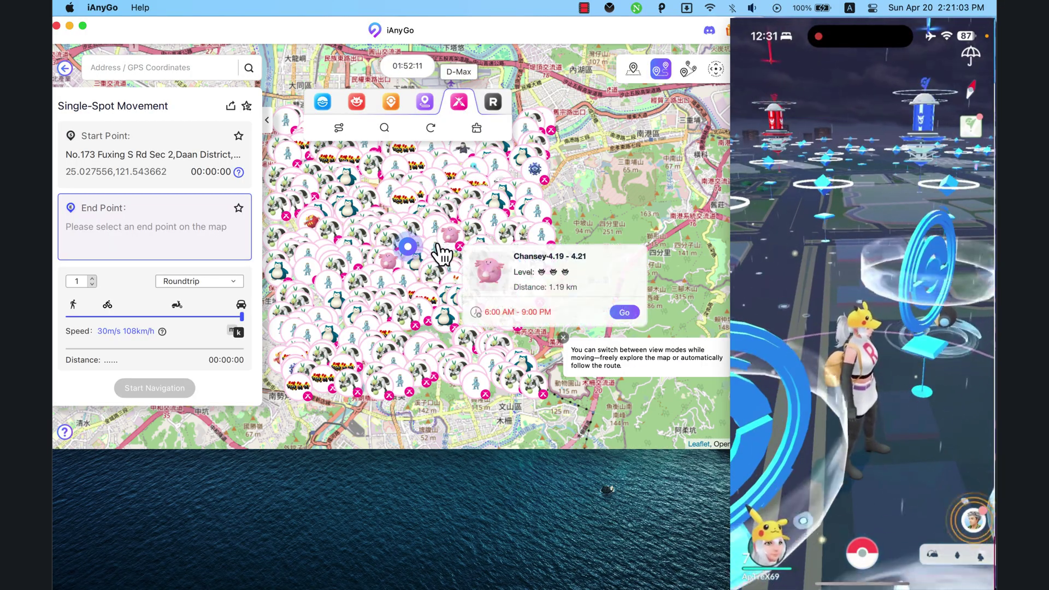
{"action": "left_click", "coordinate": [621, 314]}
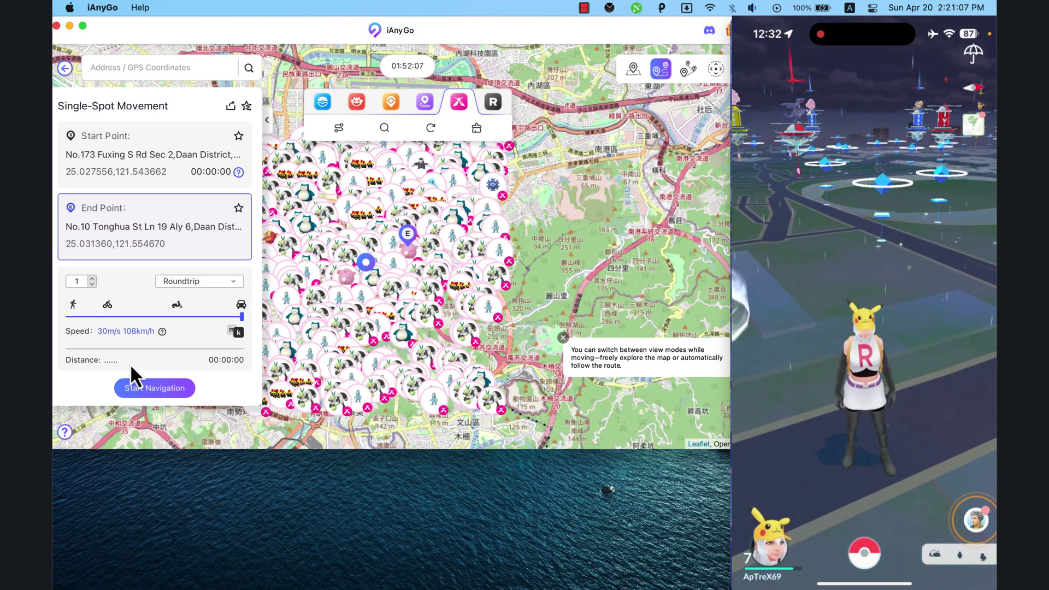
{"action": "left_click", "coordinate": [164, 393]}
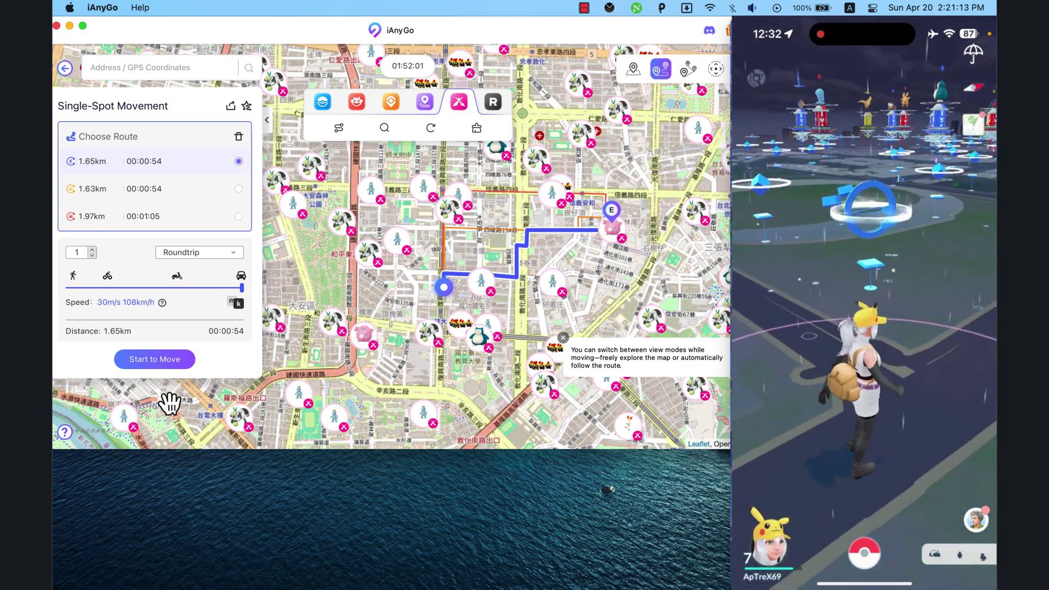
{"action": "left_click", "coordinate": [160, 358]}
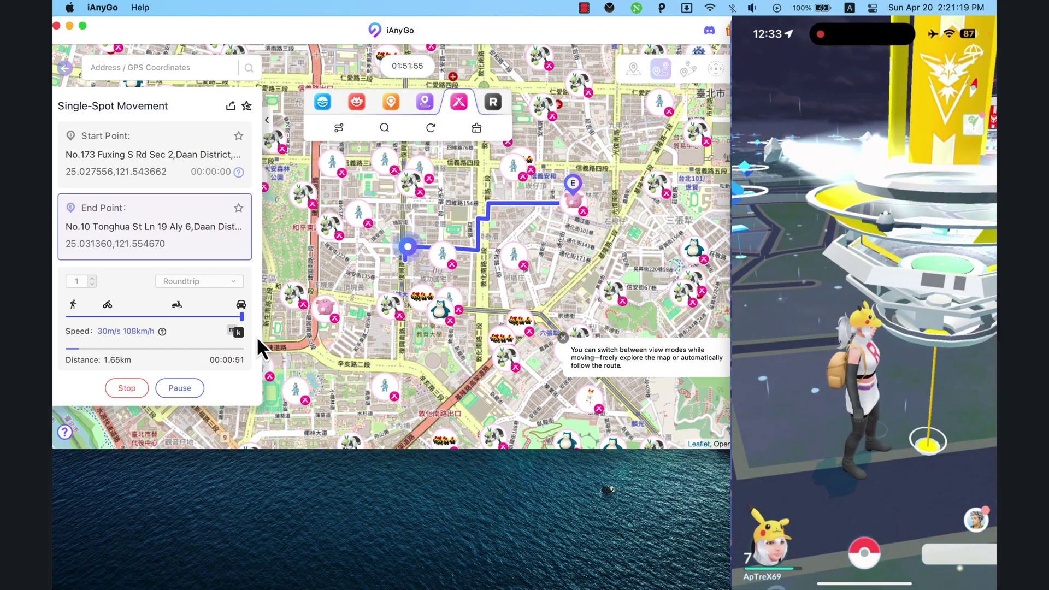
{"action": "left_click", "coordinate": [499, 101]}
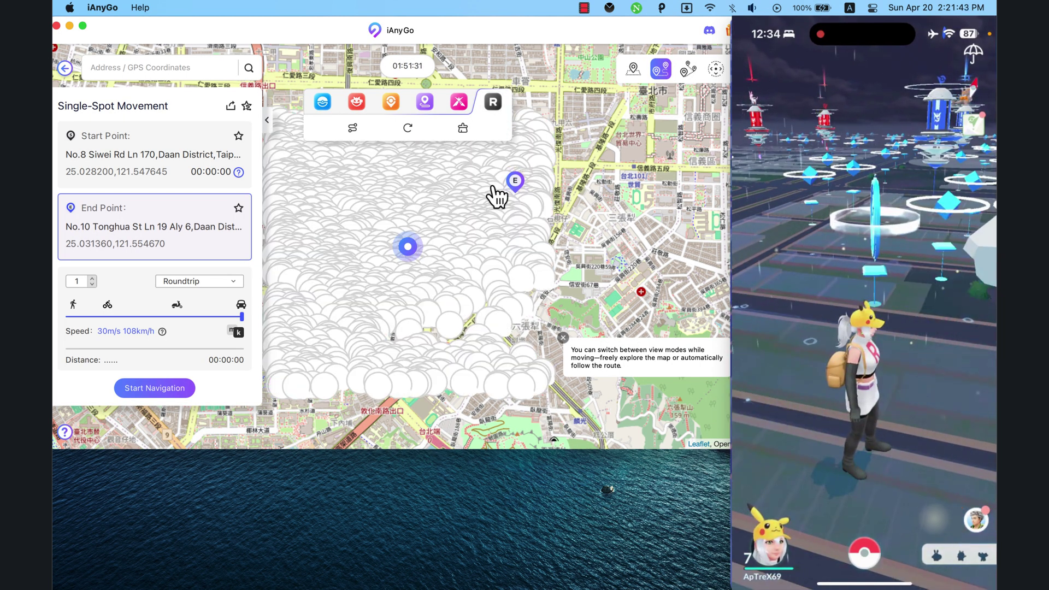
{"action": "scroll", "coordinate": [569, 263], "scroll_direction": "down", "scroll_amount": 2}
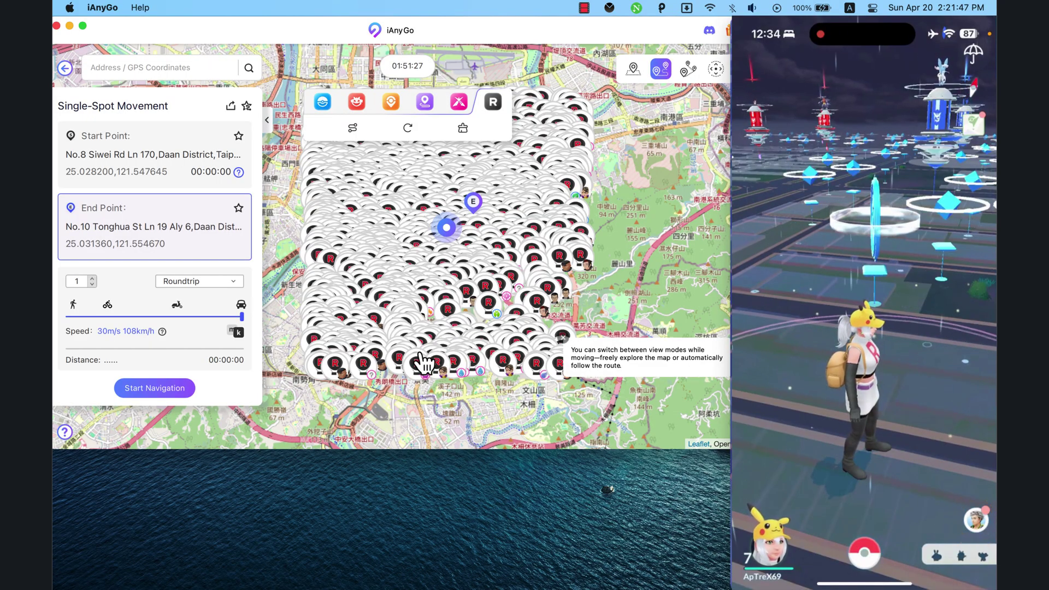
Browse nearby Team Rocket stop details, including stop E6-1059.
{"action": "left_click", "coordinate": [423, 364]}
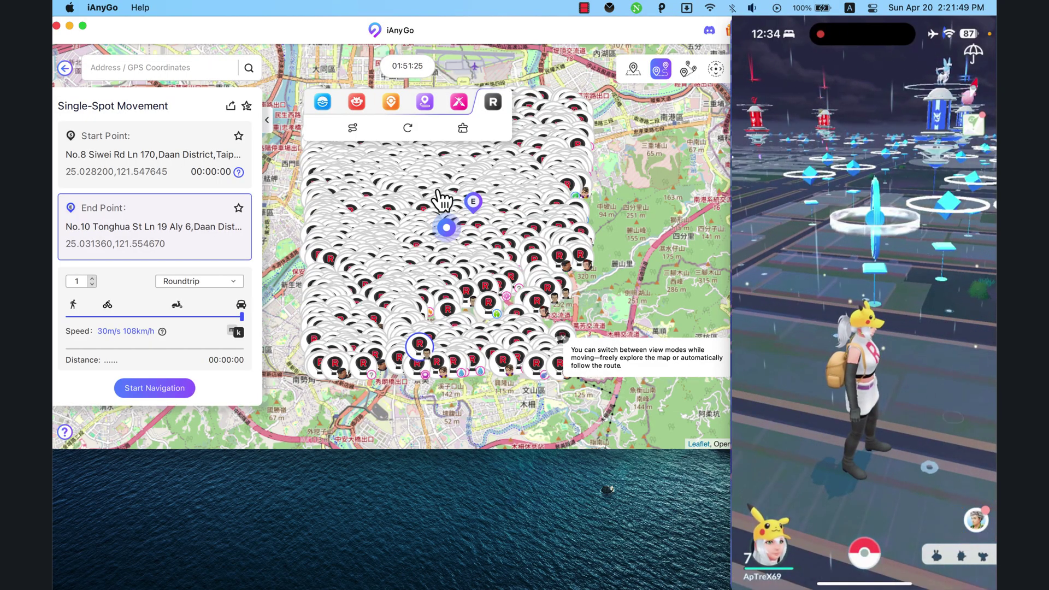
{"action": "left_click", "coordinate": [480, 238]}
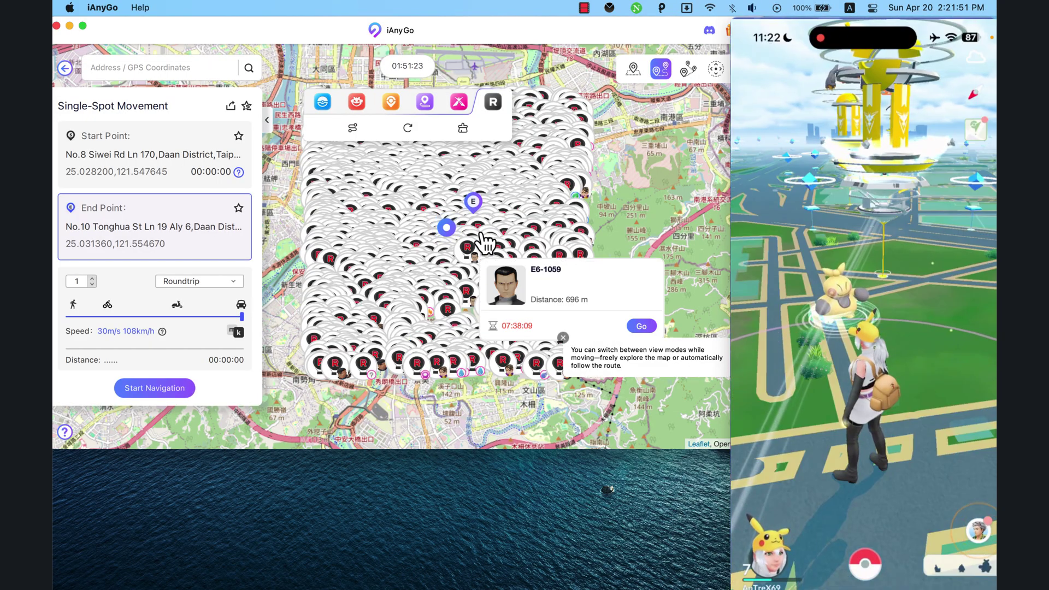
{"action": "left_click", "coordinate": [640, 326]}
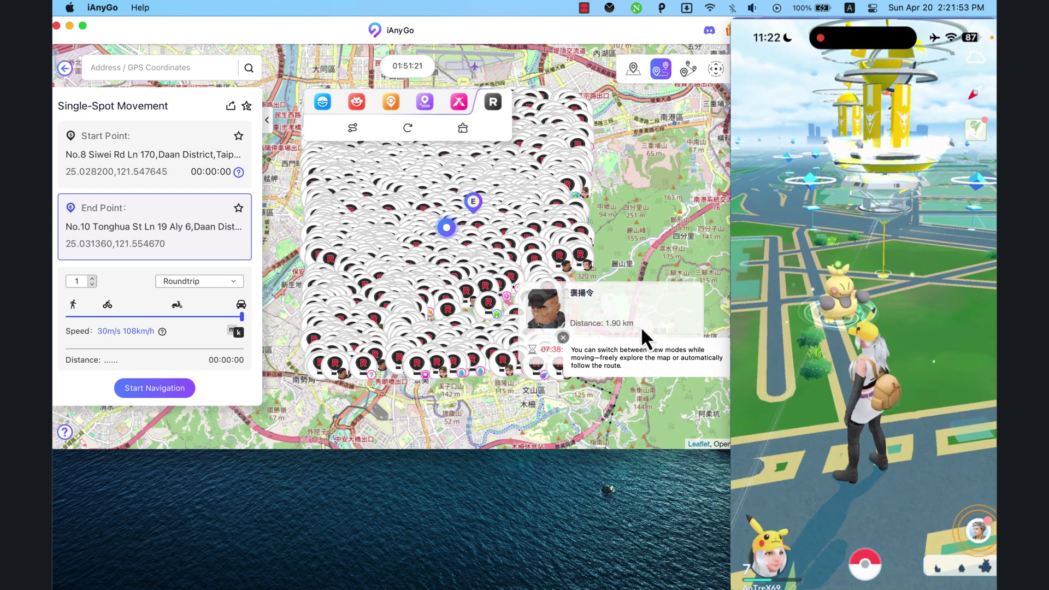
{"action": "left_click", "coordinate": [563, 339]}
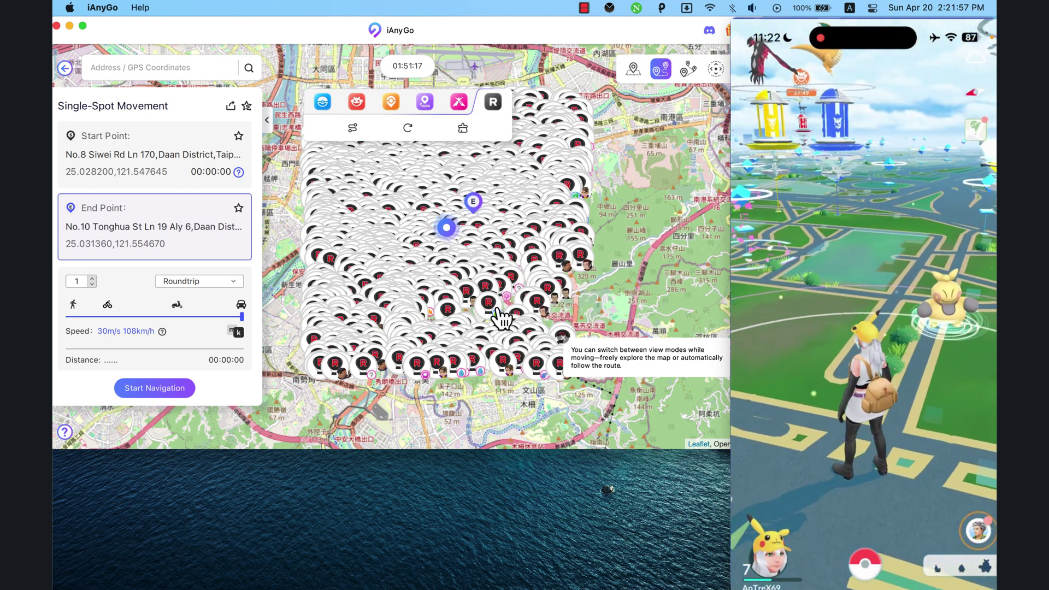
Move along the shortest route to the Rocket stop 1.44 km away at Xinsheng Elementary School.
{"action": "left_click", "coordinate": [402, 220]}
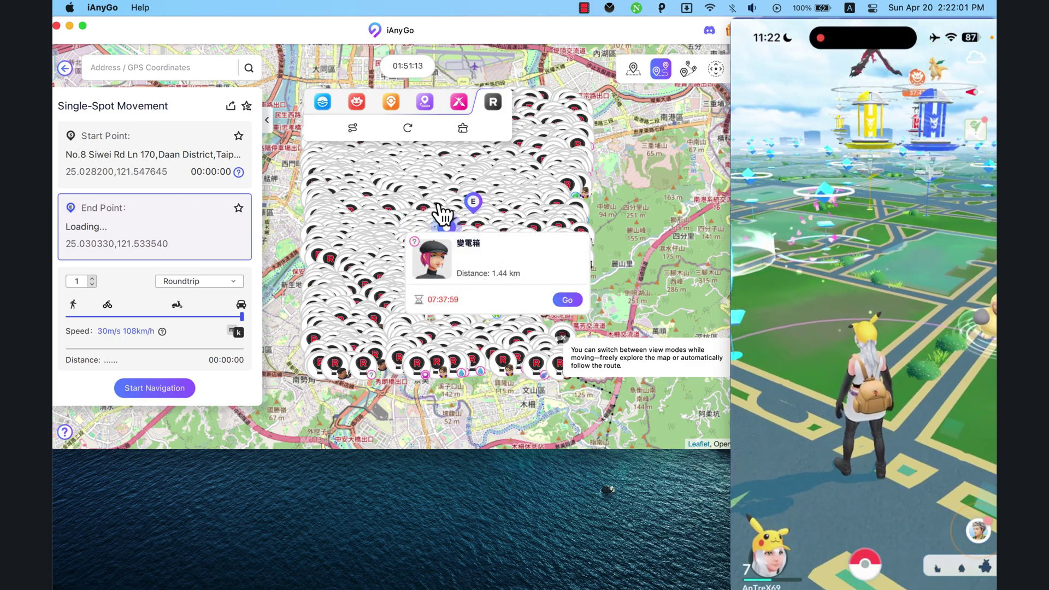
{"action": "left_click", "coordinate": [172, 389]}
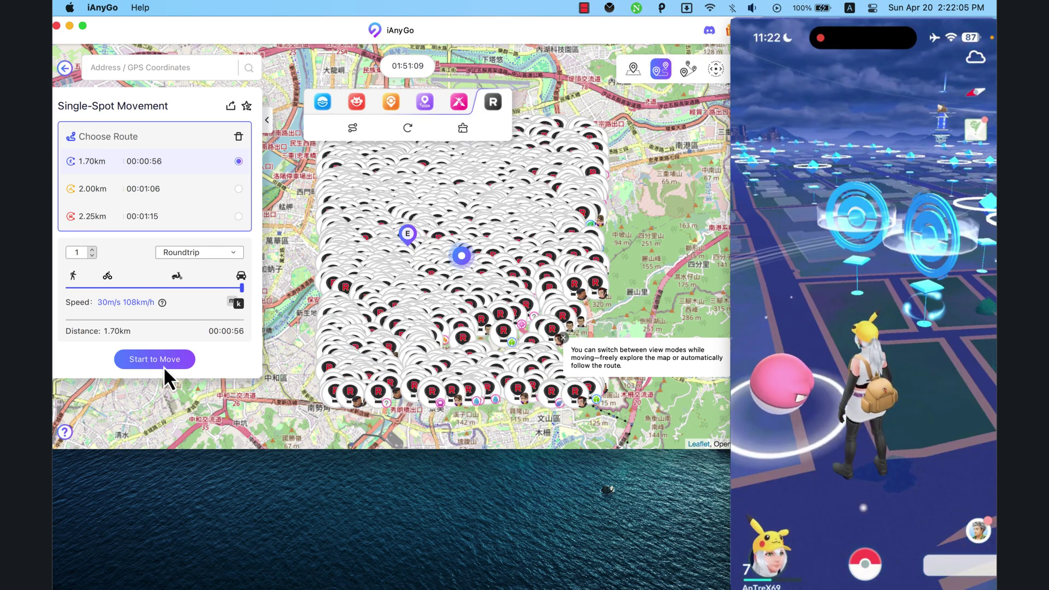
{"action": "left_click", "coordinate": [161, 362]}
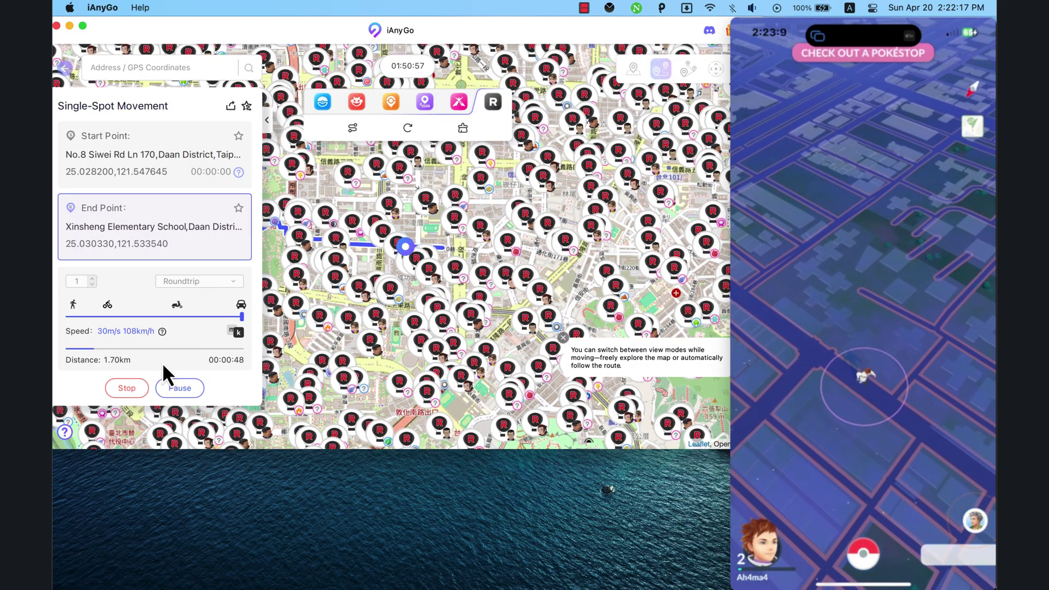
End the Rocket trip, load numbered spot clusters, and save the end point to Favorites.
{"action": "left_click", "coordinate": [131, 388]}
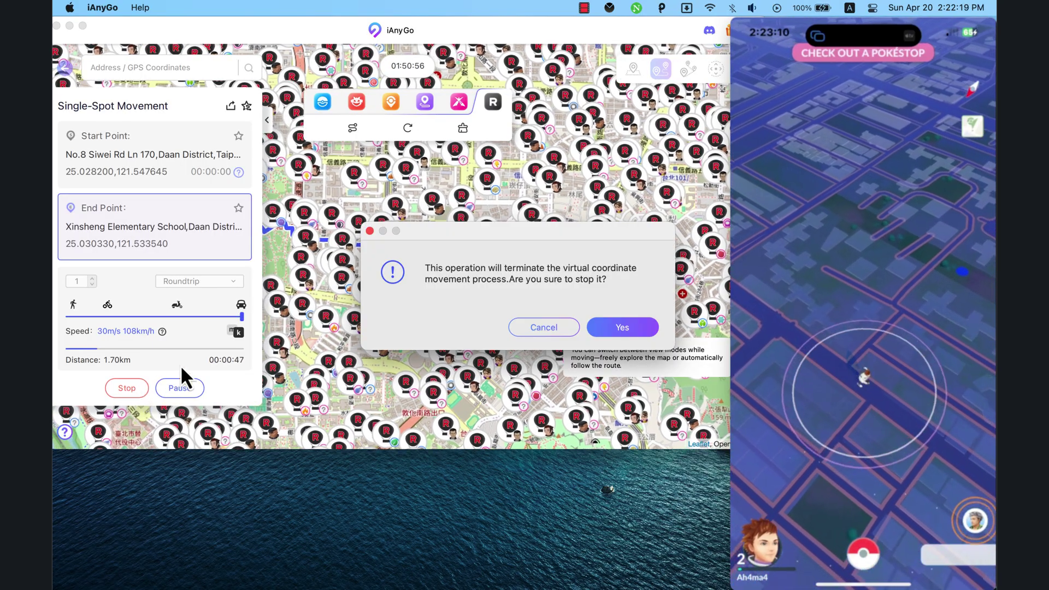
{"action": "left_click", "coordinate": [633, 328]}
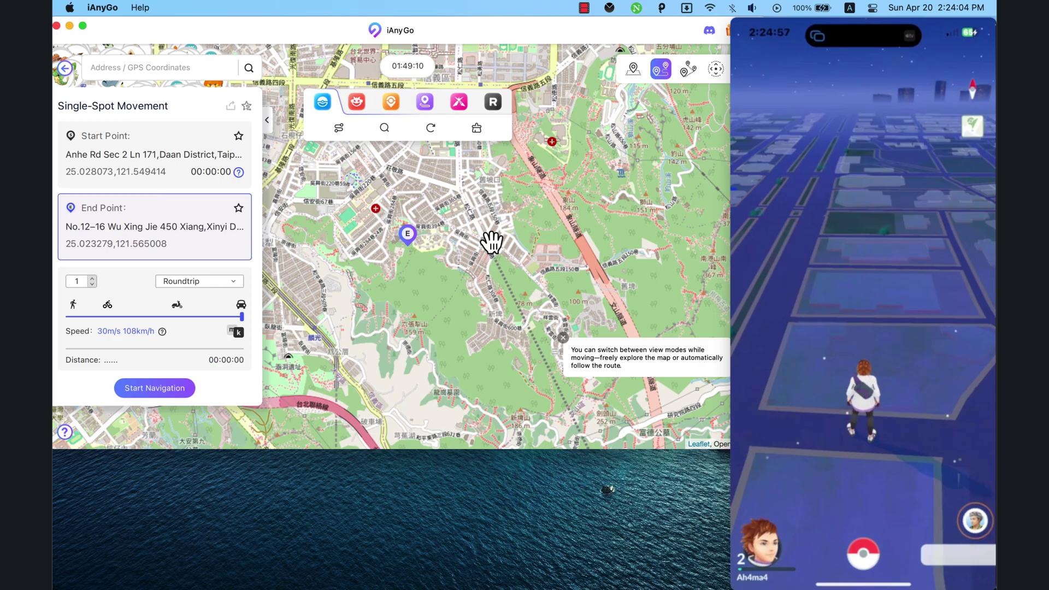
{"action": "scroll", "coordinate": [490, 238], "scroll_direction": "down", "scroll_amount": 2}
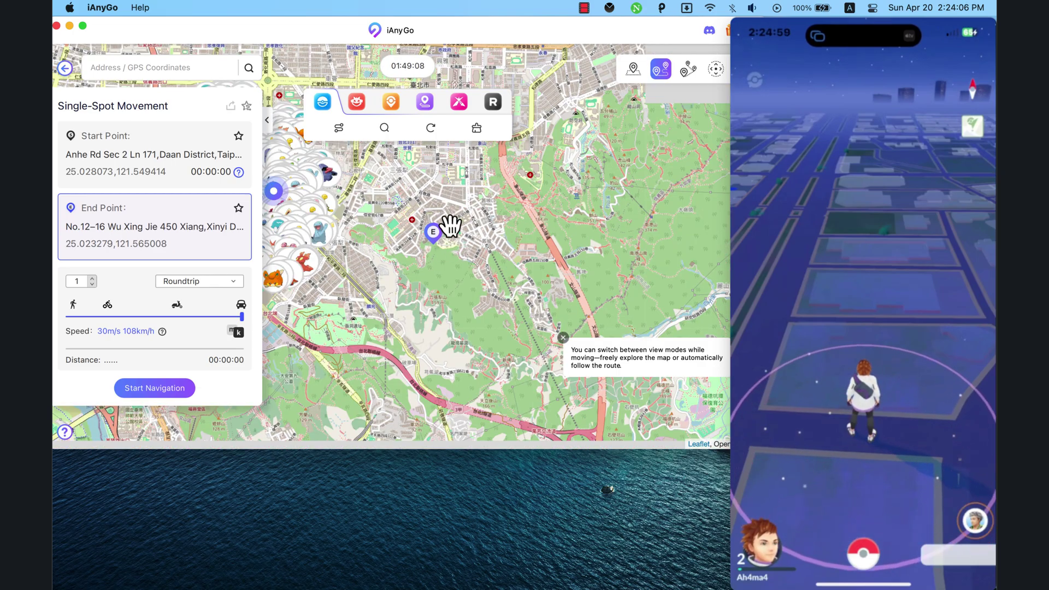
{"action": "scroll", "coordinate": [462, 220], "scroll_direction": "down", "scroll_amount": 1}
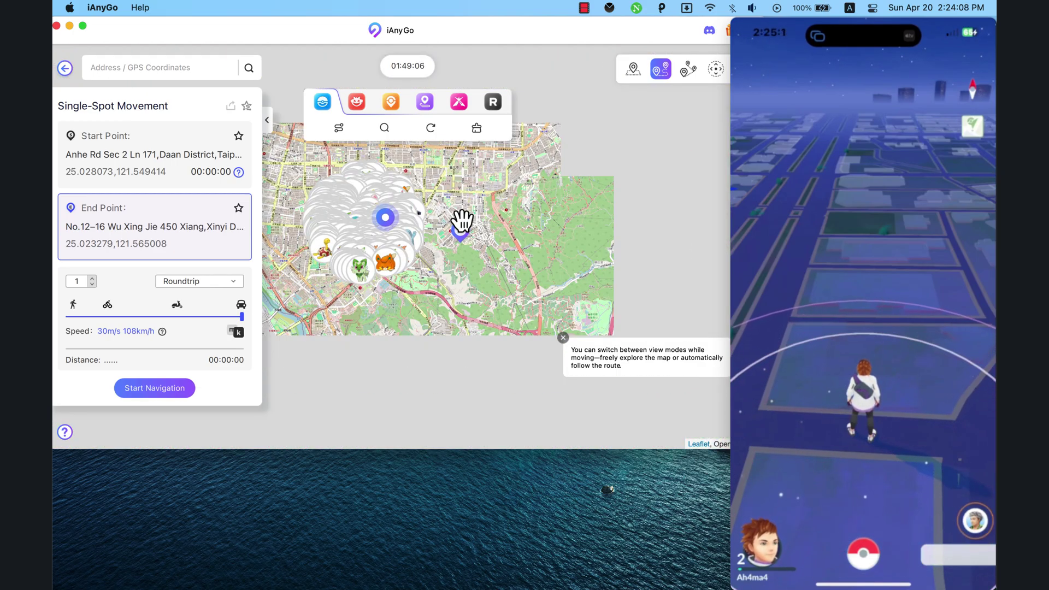
{"action": "scroll", "coordinate": [461, 220], "scroll_direction": "down", "scroll_amount": 1}
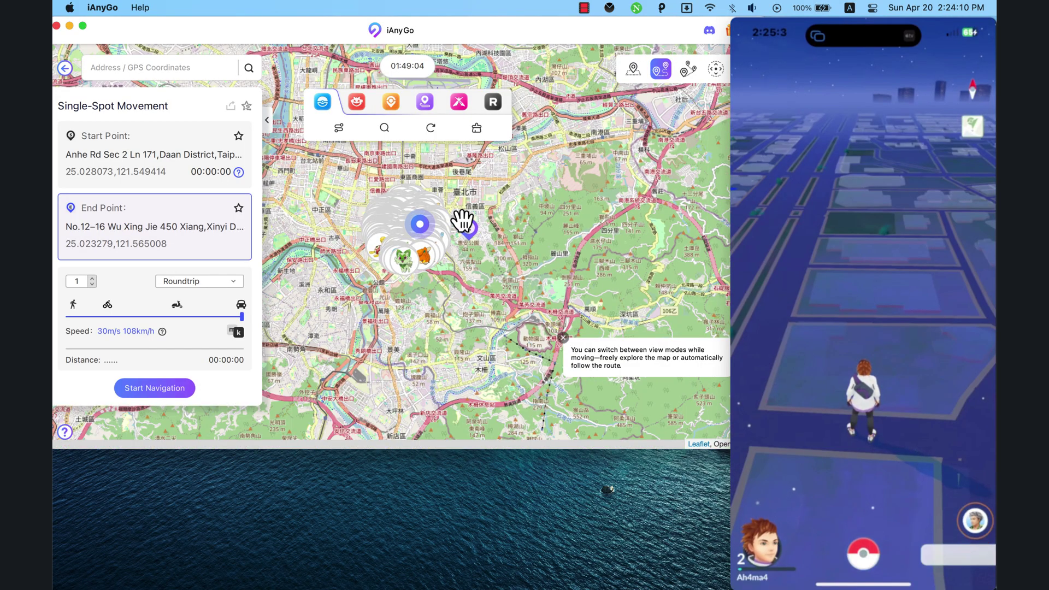
{"action": "scroll", "coordinate": [462, 219], "scroll_direction": "down", "scroll_amount": 1}
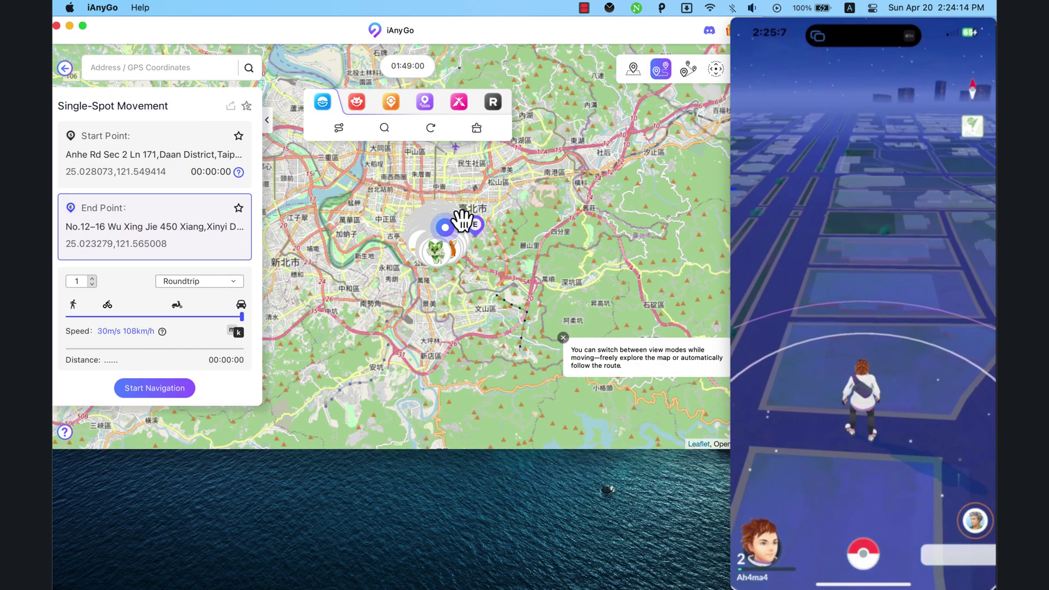
{"action": "left_click", "coordinate": [431, 107]}
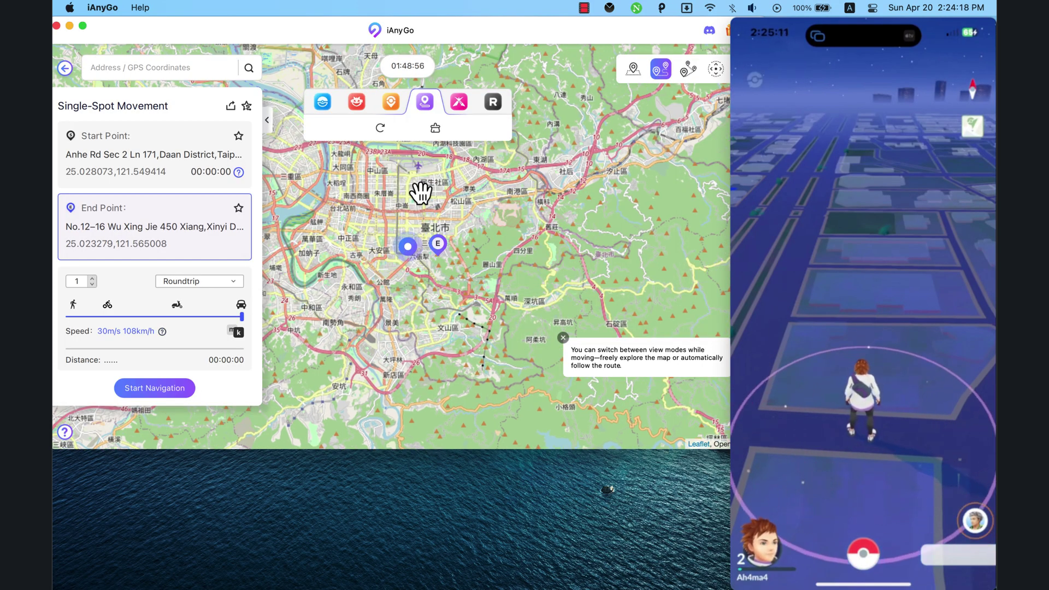
{"action": "left_click", "coordinate": [239, 205]}
{"action": "left_click", "coordinate": [511, 286]}
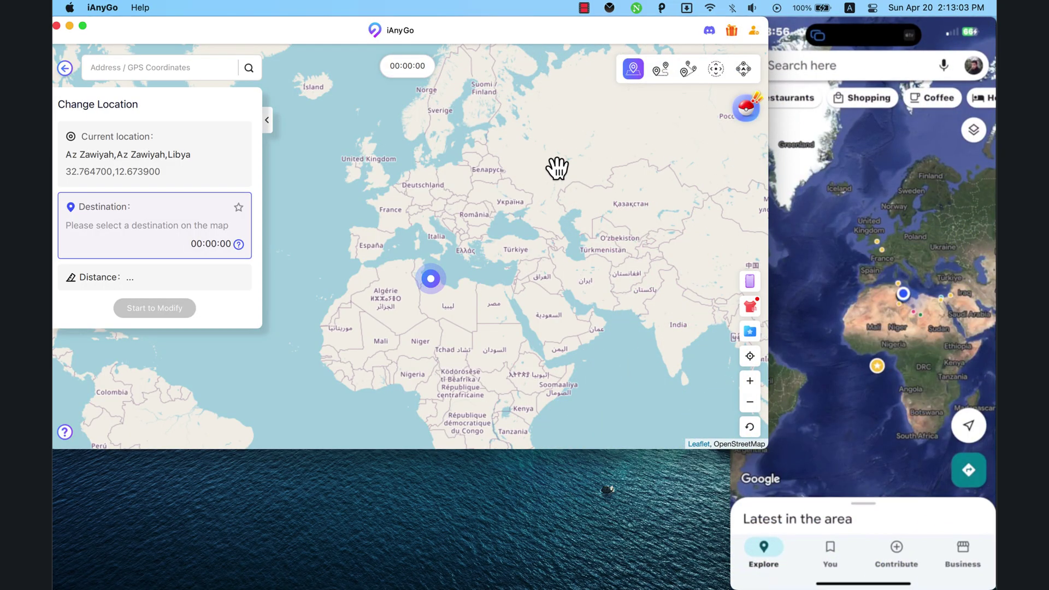
Teleport from Az Zawiyah, Libya to Volzhsky Rayon, Russia (56.072035,48.339844), then open PoGoMap.
{"action": "left_click", "coordinate": [570, 163]}
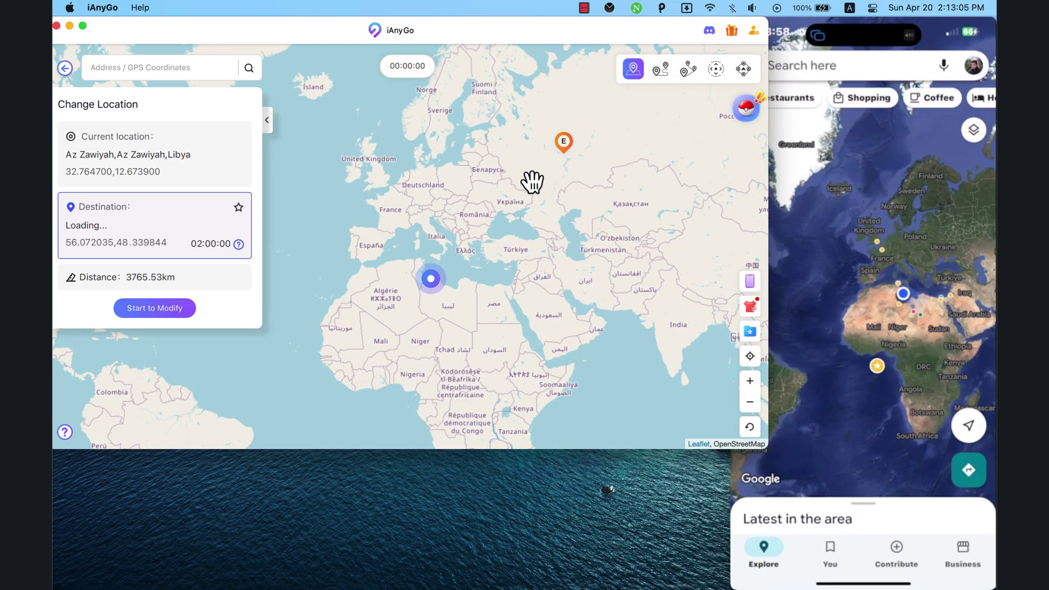
{"action": "left_click", "coordinate": [162, 316]}
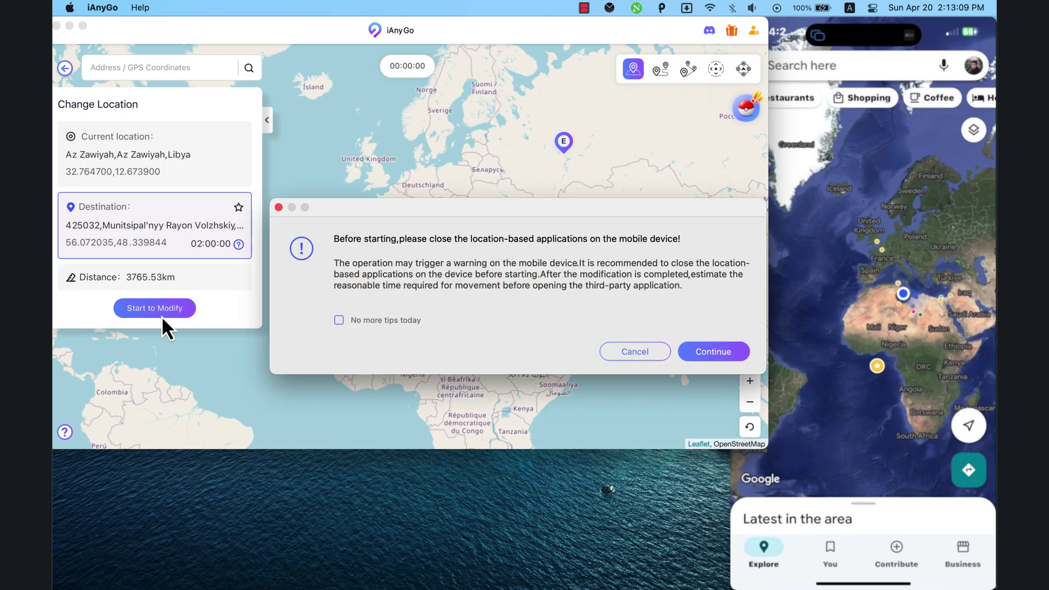
{"action": "left_click", "coordinate": [399, 322]}
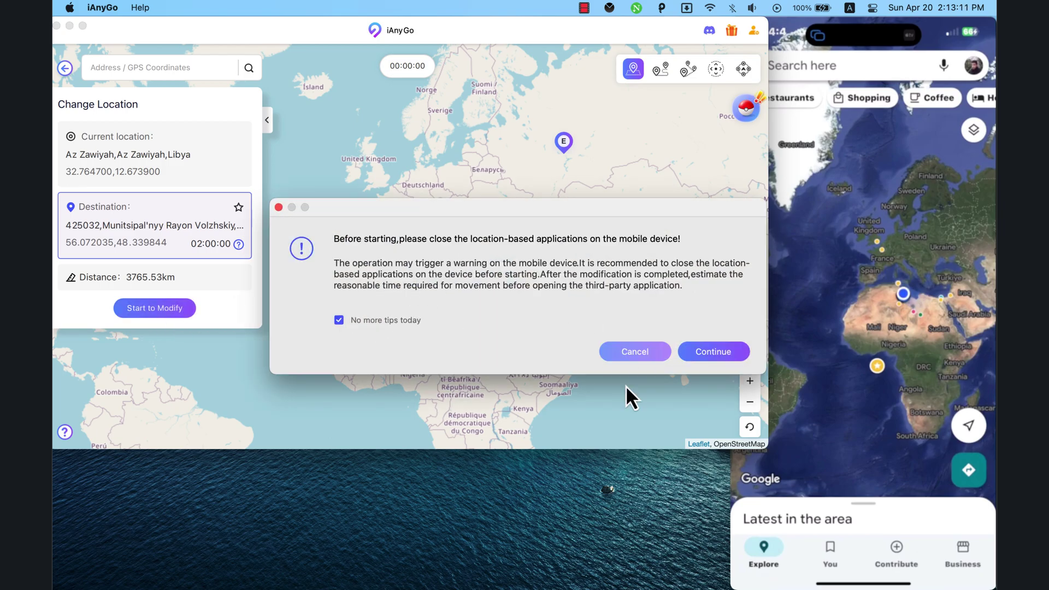
{"action": "left_click", "coordinate": [697, 353]}
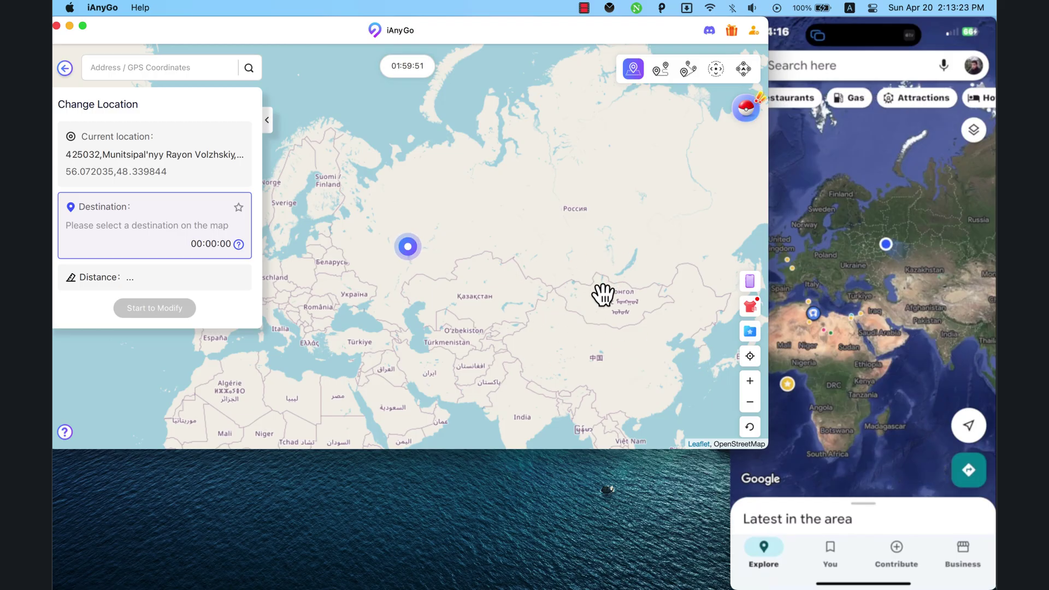
{"action": "left_click", "coordinate": [746, 110]}
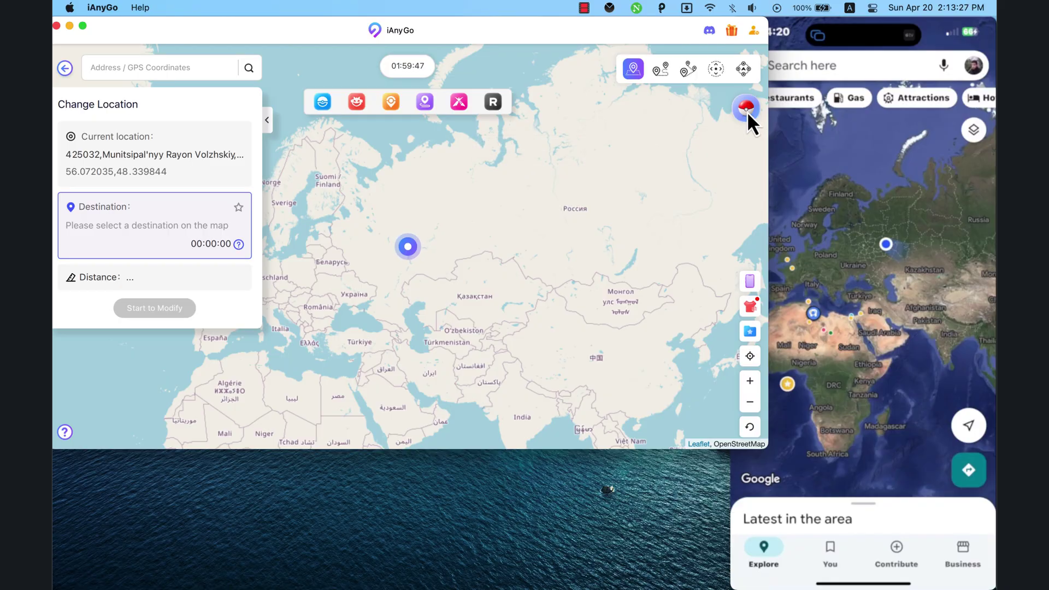